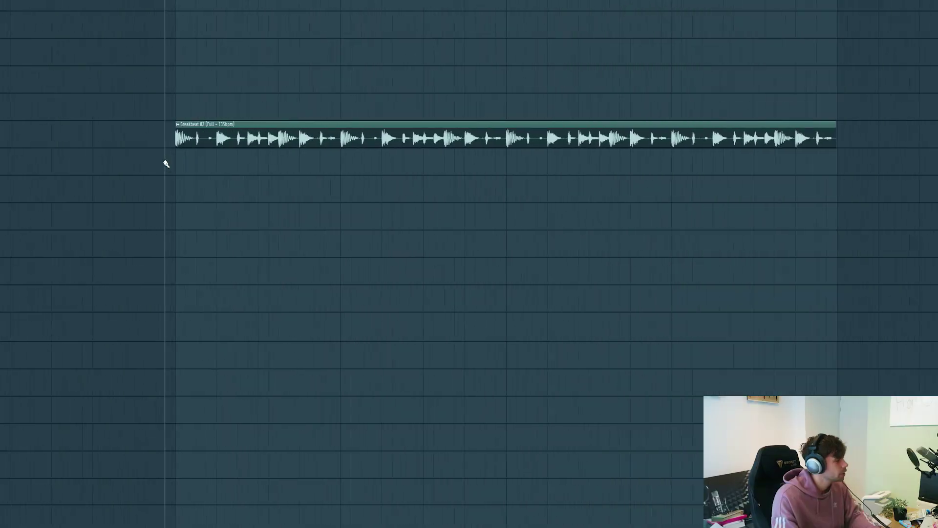
Step: Stagger the Breakbeat 02 slices across two tracks, deleting the unwanted slices and the loop tail
{"action": "scroll", "coordinate": [186, 160], "scroll_direction": "up", "scroll_amount": 3}
{"action": "left_click_drag", "start_coordinate": [203, 131], "coordinate": [203, 159]}
{"action": "scroll", "coordinate": [203, 158], "scroll_direction": "up", "scroll_amount": 2}
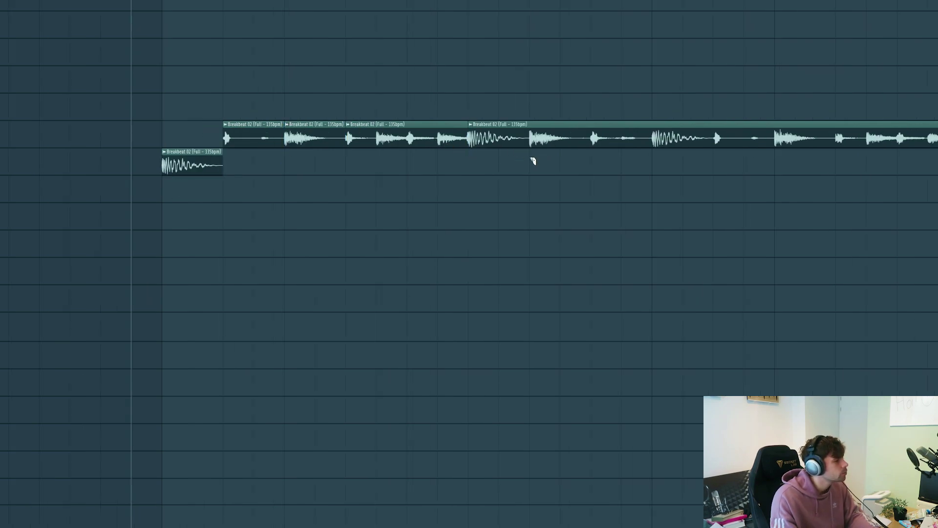
{"action": "left_click_drag", "start_coordinate": [244, 134], "coordinate": [244, 189]}
{"action": "right_click", "coordinate": [321, 139]}
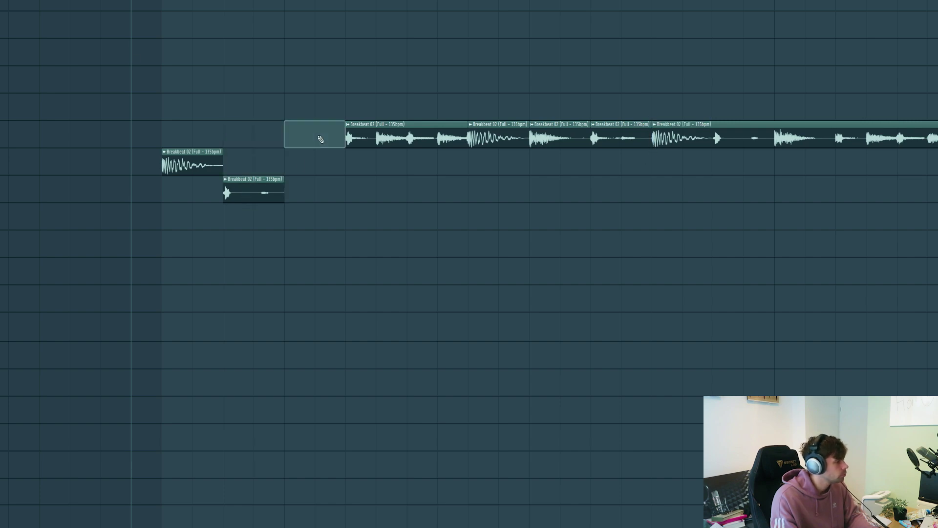
{"action": "left_click_drag", "start_coordinate": [357, 138], "coordinate": [356, 193]}
{"action": "left_click_drag", "start_coordinate": [509, 139], "coordinate": [512, 166]}
{"action": "left_click_drag", "start_coordinate": [603, 129], "coordinate": [603, 184]}
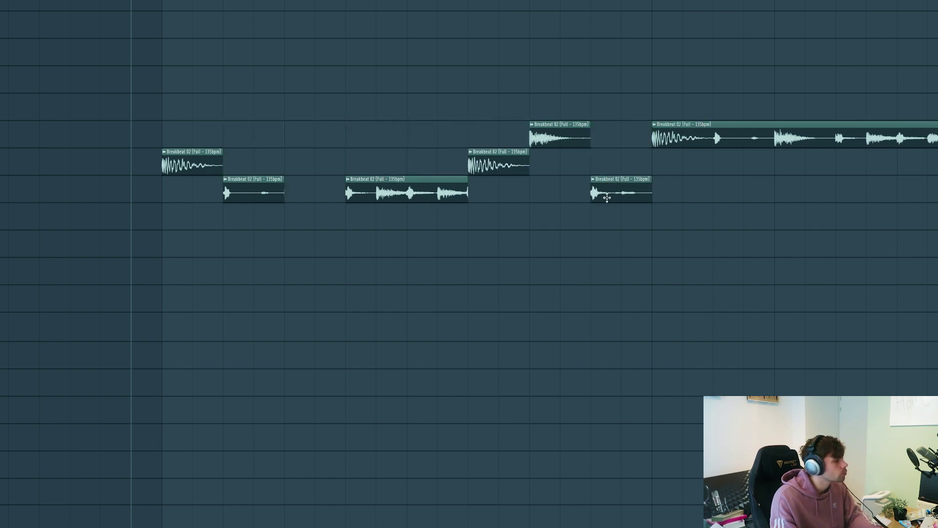
{"action": "right_click", "coordinate": [664, 132]}
{"action": "right_click", "coordinate": [571, 129]}
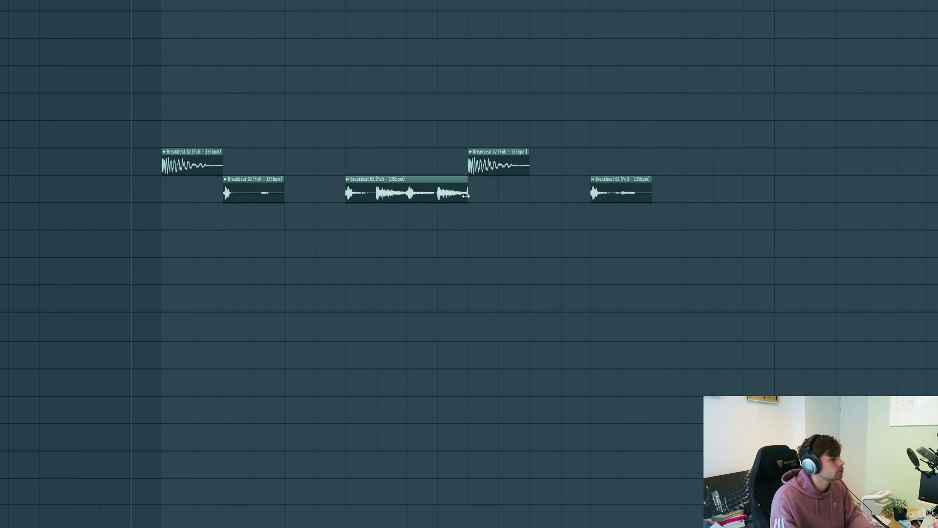
Step: Shorten the long second-track slice slightly and audition the chopped breakbeat
{"action": "left_click_drag", "start_coordinate": [466, 196], "coordinate": [464, 195]}
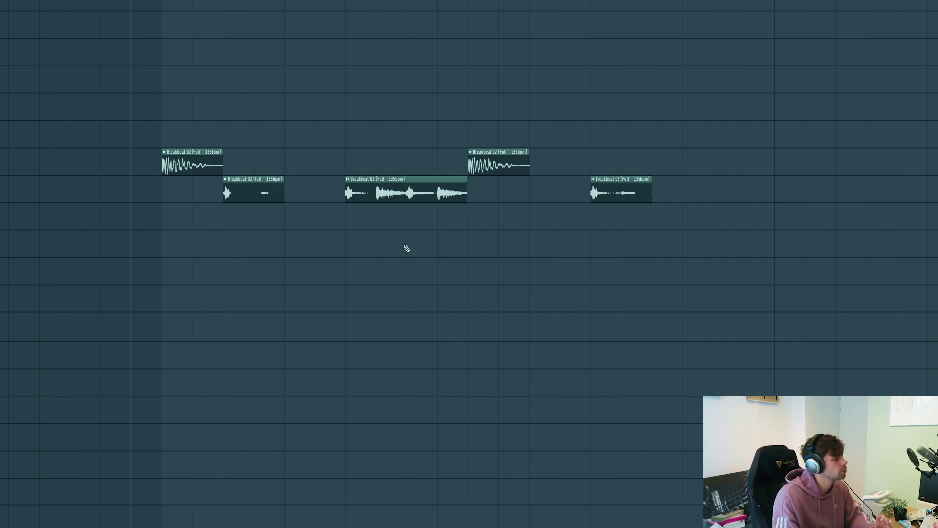
{"action": "left_click_drag", "start_coordinate": [162, 120], "coordinate": [559, 159]}
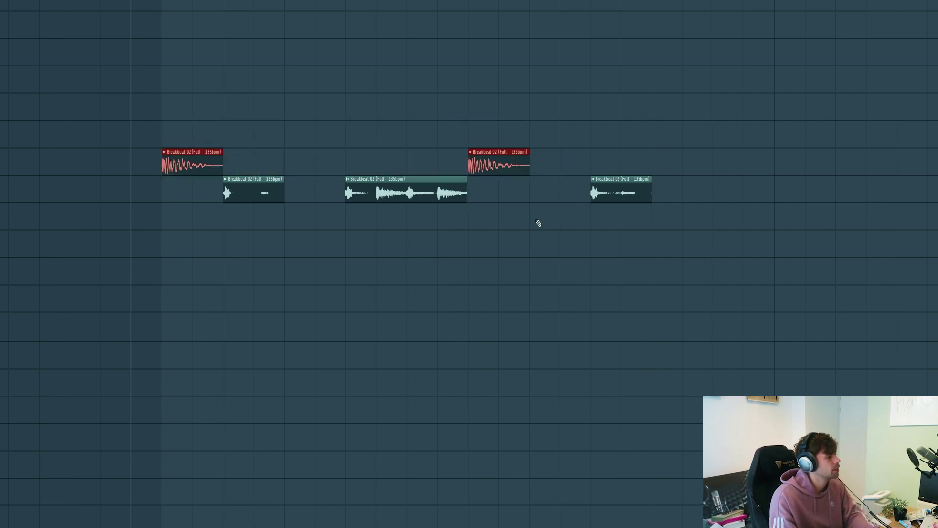
{"action": "left_click", "coordinate": [538, 219]}
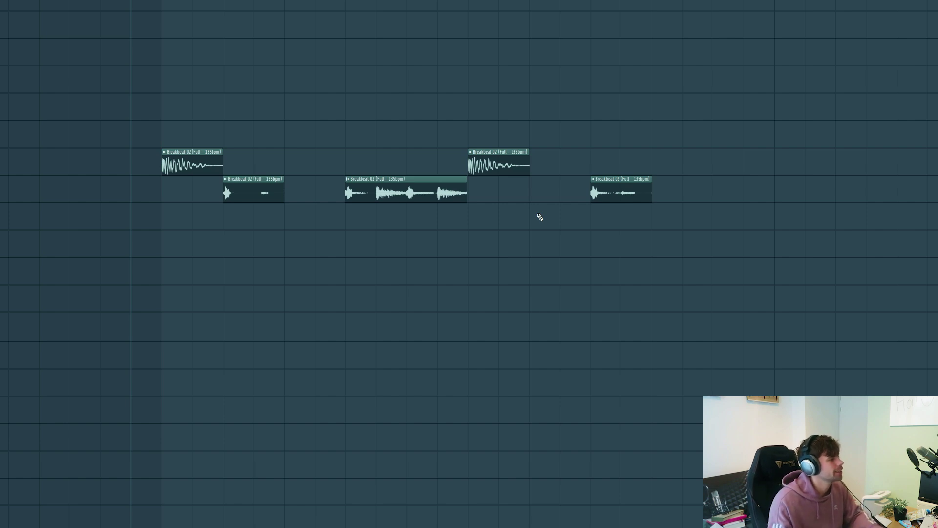
{"action": "key", "text": "space"}
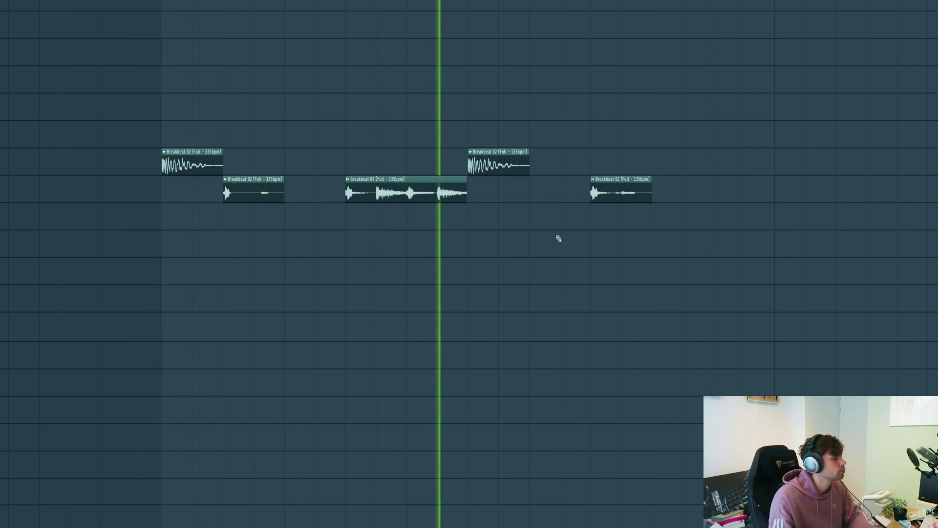
{"action": "key", "text": "space"}
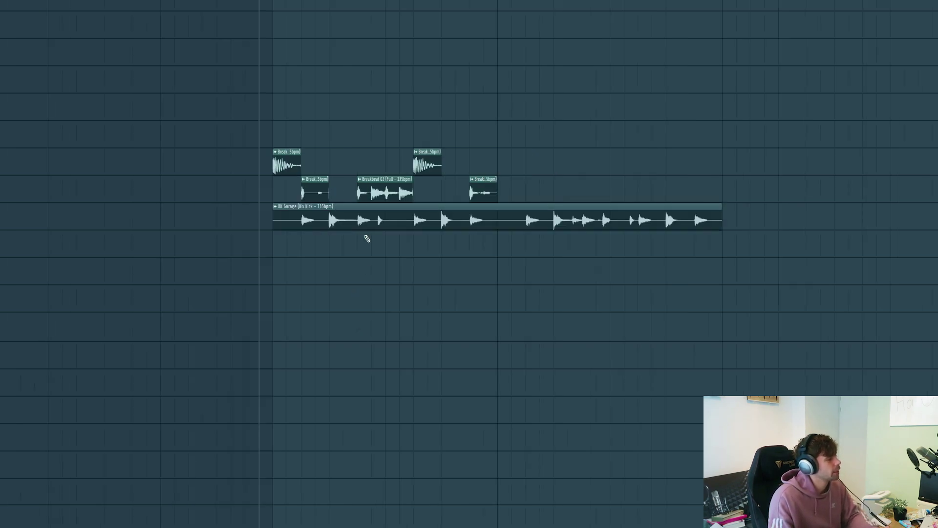
Step: Check the UK Garage (No Kick) clip settings, then trim it into two short pieces
{"action": "double_click", "coordinate": [359, 216]}
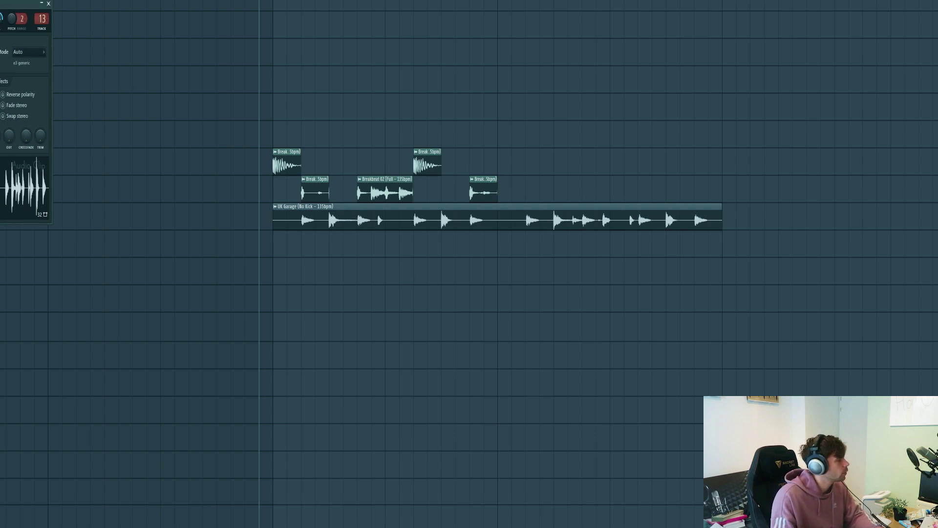
{"action": "left_click_drag", "start_coordinate": [20, 4], "coordinate": [398, 114]}
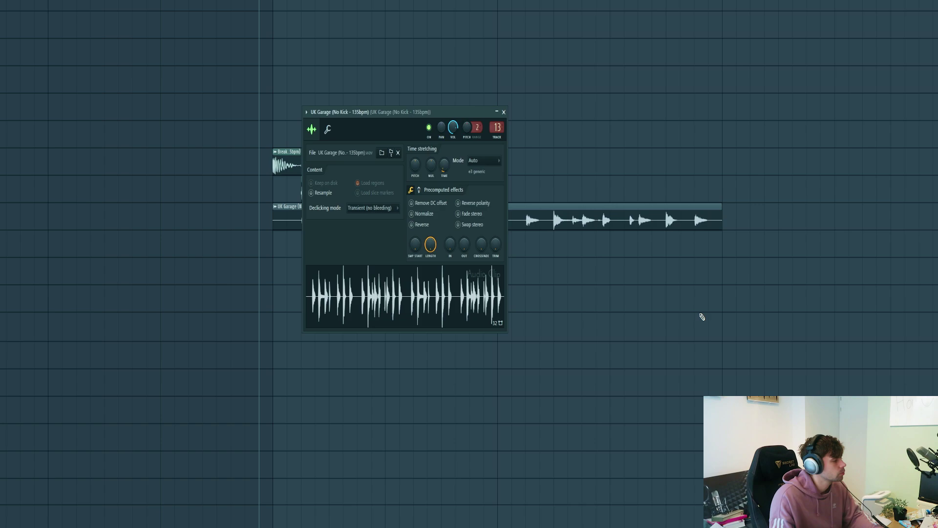
{"action": "key", "text": "Escape"}
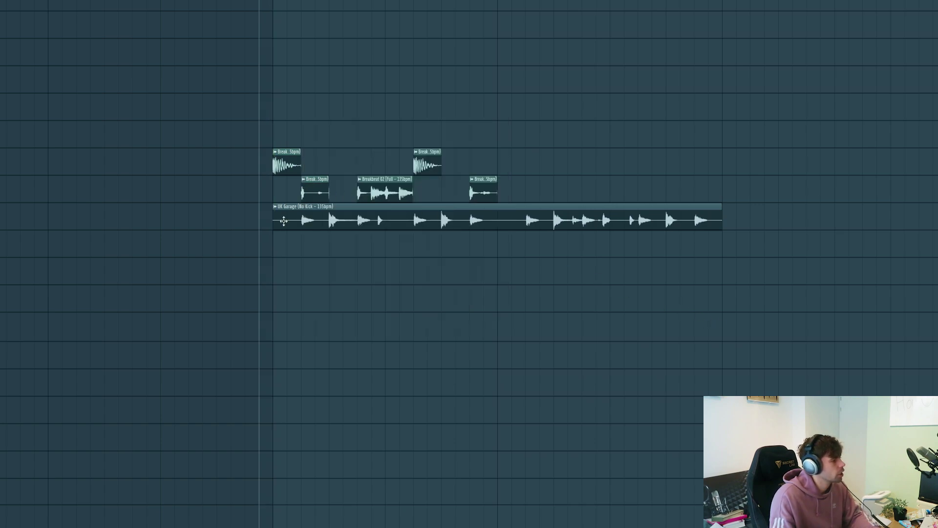
{"action": "left_click_drag", "start_coordinate": [279, 224], "coordinate": [317, 225]}
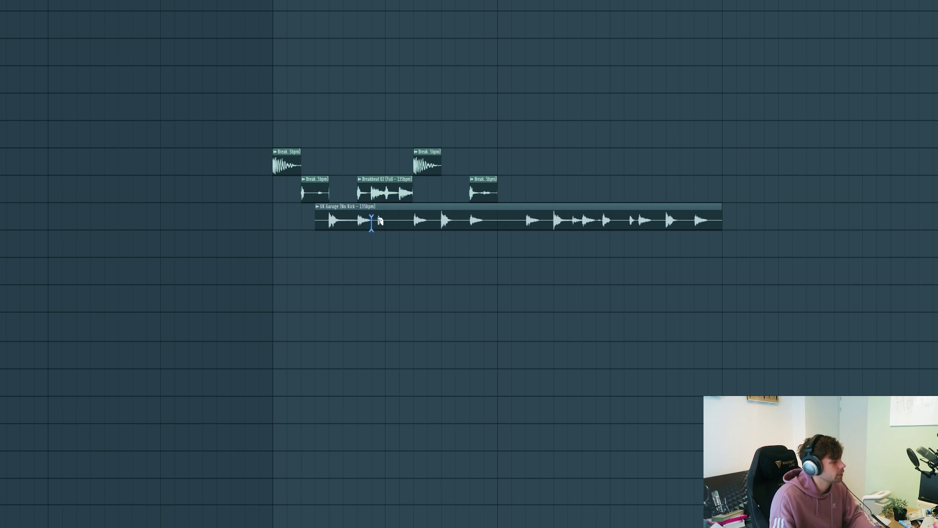
{"action": "left_click_drag", "start_coordinate": [379, 224], "coordinate": [434, 224]}
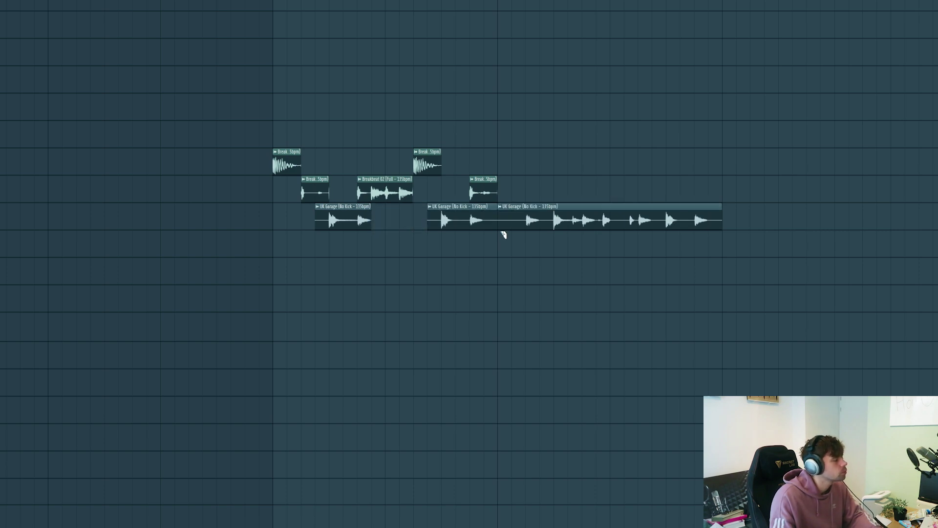
Step: Solo the garage loop, trim the first piece's end, then unmute the breakbeat and audition both
{"action": "key", "text": "Delete"}
{"action": "scroll", "coordinate": [342, 38], "scroll_direction": "up", "scroll_amount": 2}
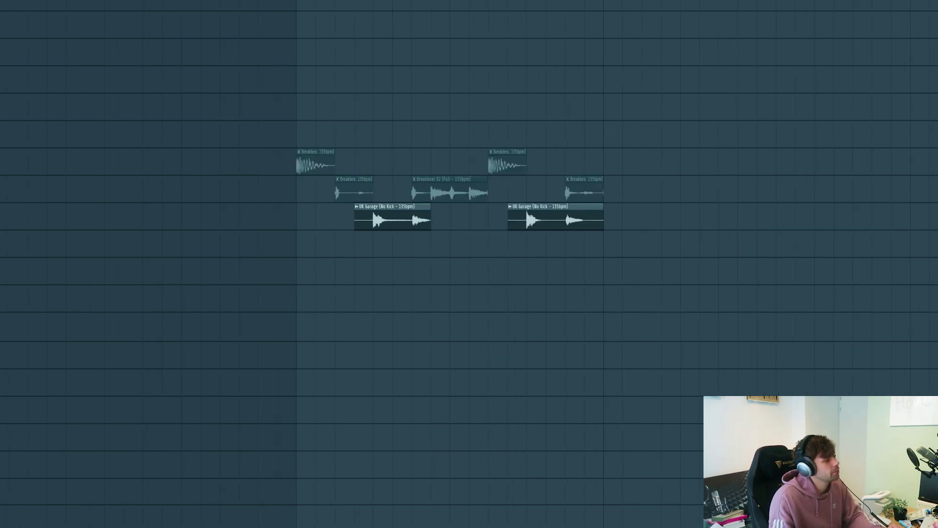
{"action": "key", "text": "space"}
{"action": "left_click_drag", "start_coordinate": [421, 227], "coordinate": [416, 231]}
{"action": "key", "text": "space"}
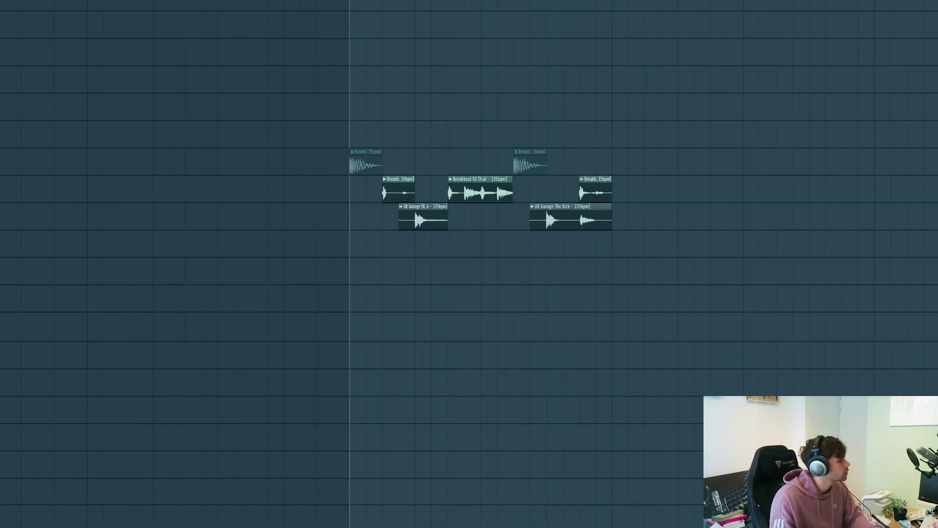
{"action": "key", "text": "ctrl+m"}
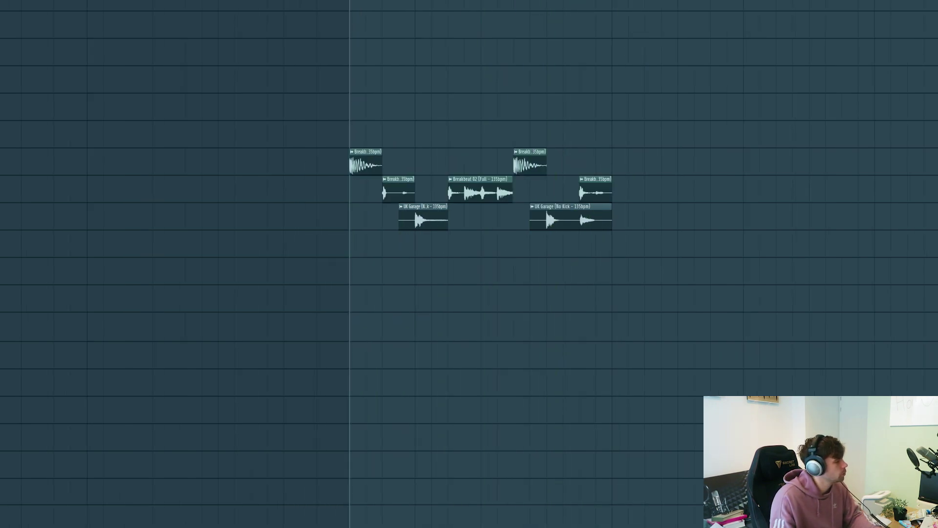
{"action": "key", "text": "space"}
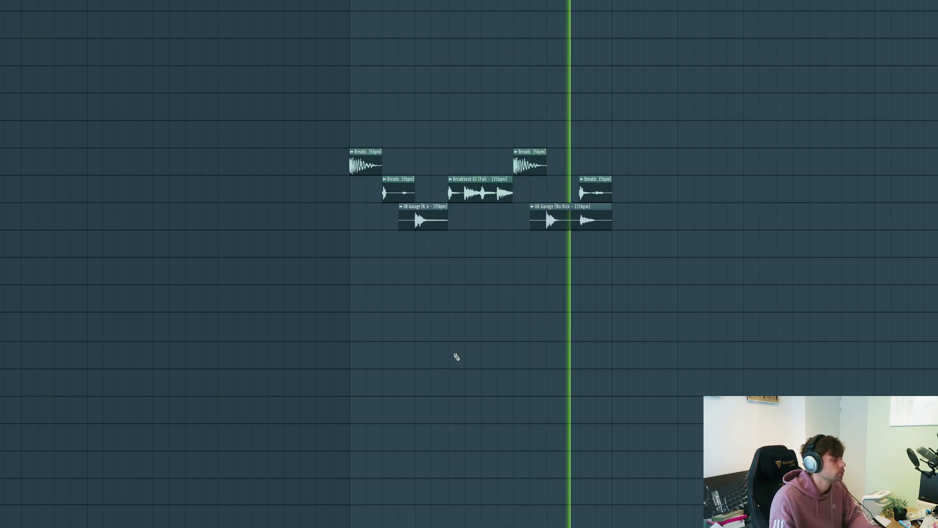
{"action": "key", "text": "space"}
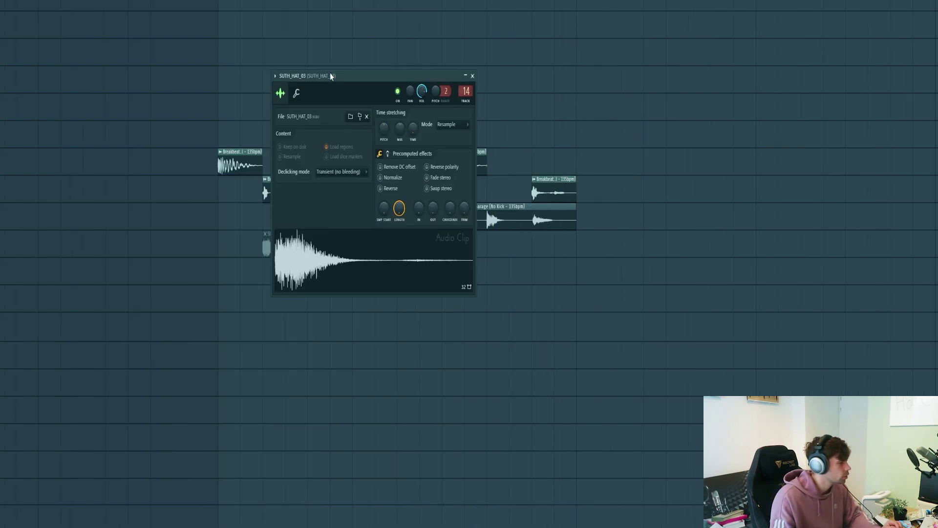
Step: Place three SUTH_HAT_03 hi-hat hits in the gaps on the fourth track
{"action": "left_click_drag", "start_coordinate": [330, 84], "coordinate": [295, 95]}
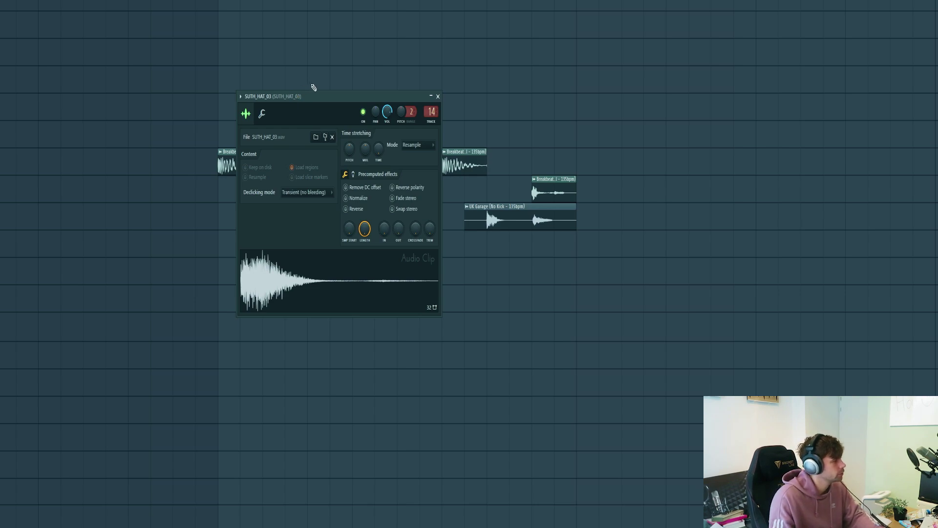
{"action": "key", "text": "Escape"}
{"action": "left_click", "coordinate": [372, 251]}
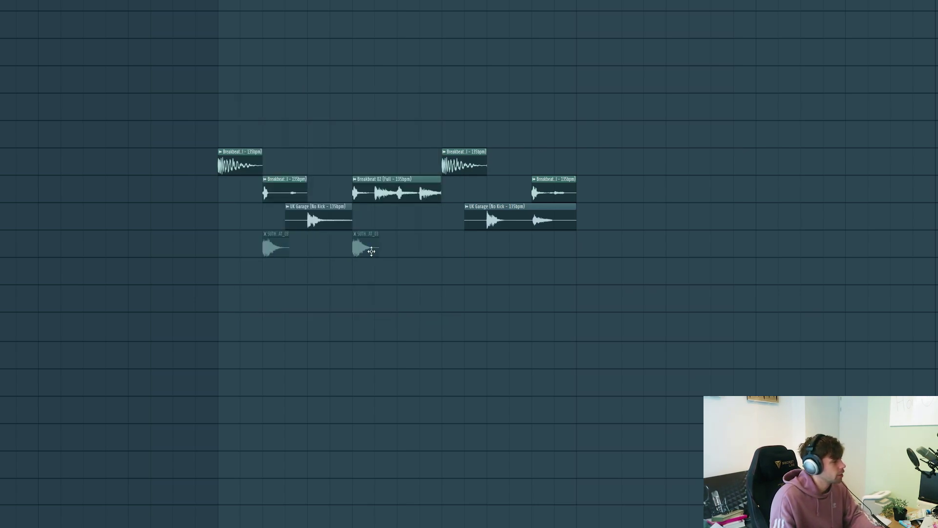
{"action": "left_click", "coordinate": [455, 246]}
{"action": "left_click", "coordinate": [535, 244]}
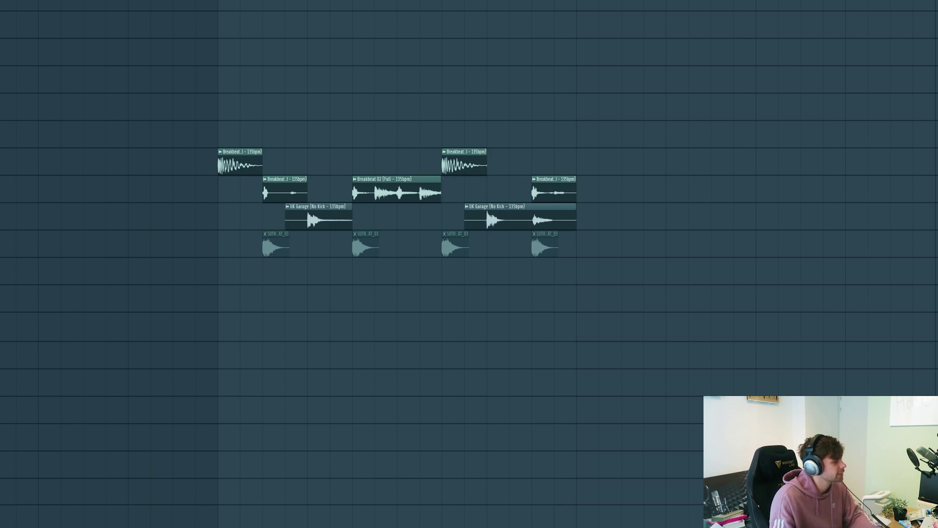
{"action": "scroll", "coordinate": [98, 122], "scroll_direction": "down", "scroll_amount": 3}
Step: Duplicate all eleven drum clips further along the timeline and play the drum section
{"action": "left_click_drag", "start_coordinate": [73, 121], "coordinate": [425, 310]}
{"action": "left_click_drag", "start_coordinate": [162, 153], "coordinate": [656, 152]}
{"action": "left_click", "coordinate": [670, 109]}
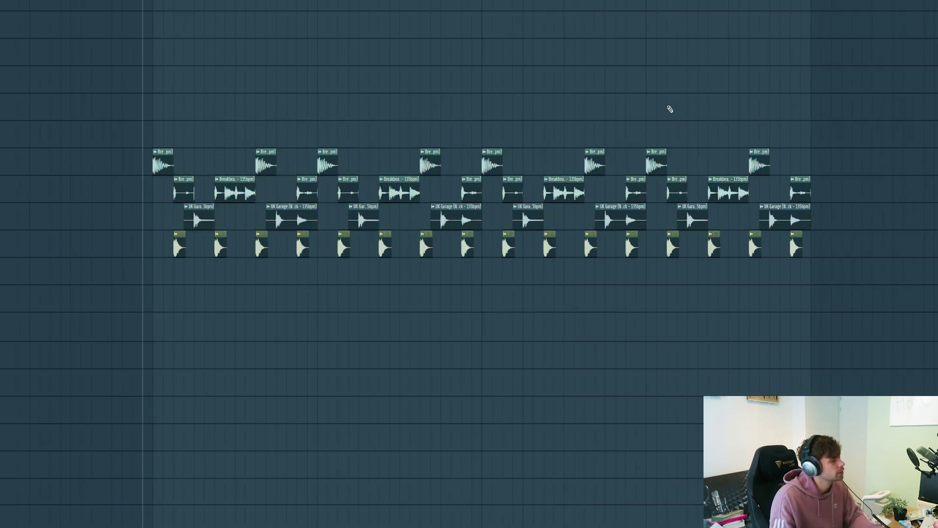
{"action": "scroll", "coordinate": [389, 358], "scroll_direction": "down", "scroll_amount": 2}
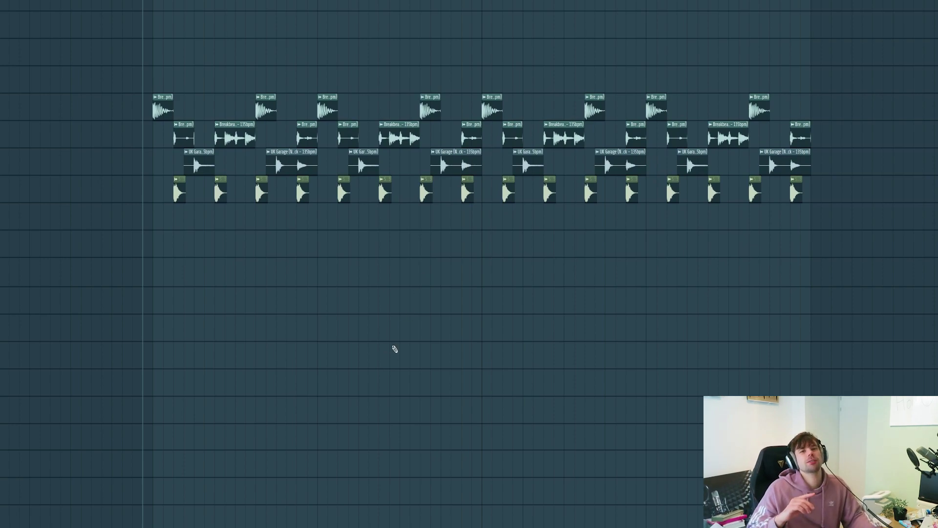
{"action": "key", "text": "space"}
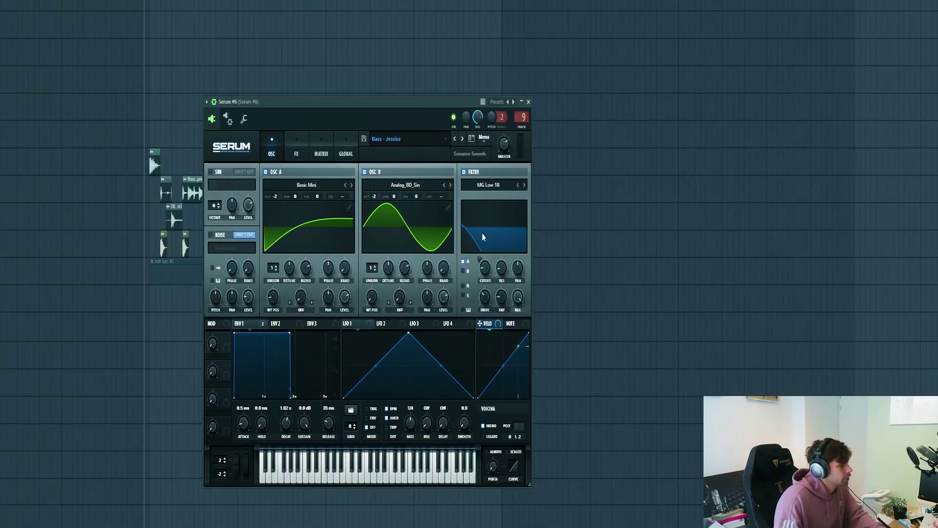
Step: Raise oscillator B fine tuning to 100 in the Serum bass and review its FX chain
{"action": "left_click_drag", "start_coordinate": [333, 107], "coordinate": [324, 97]}
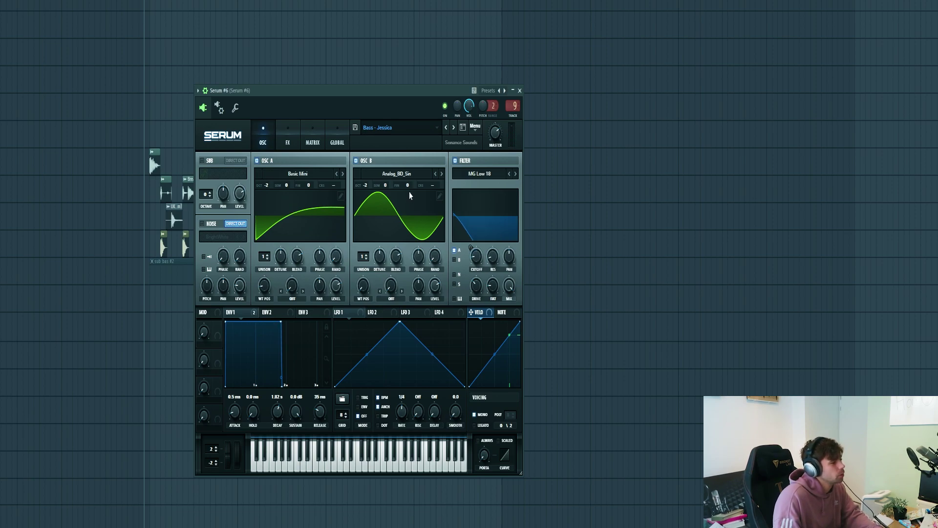
{"action": "left_click_drag", "start_coordinate": [409, 186], "coordinate": [409, 161]}
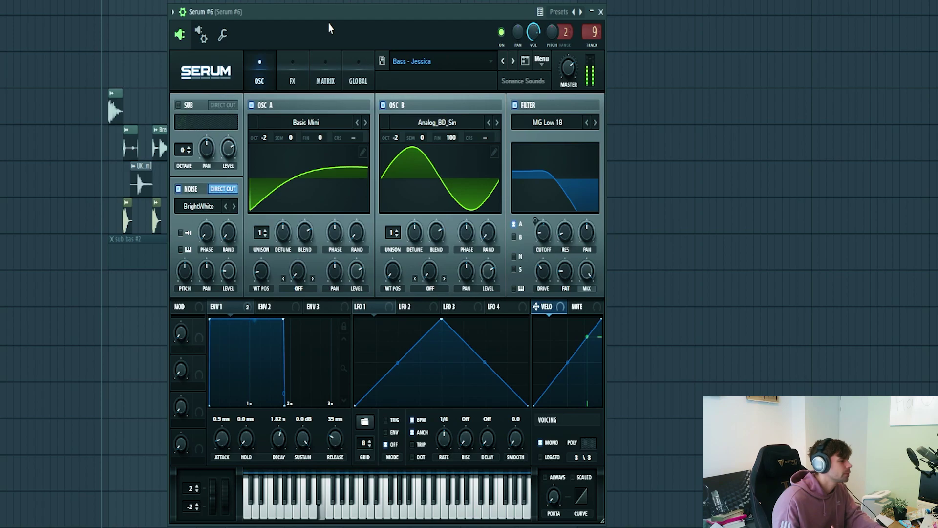
{"action": "left_click", "coordinate": [299, 74]}
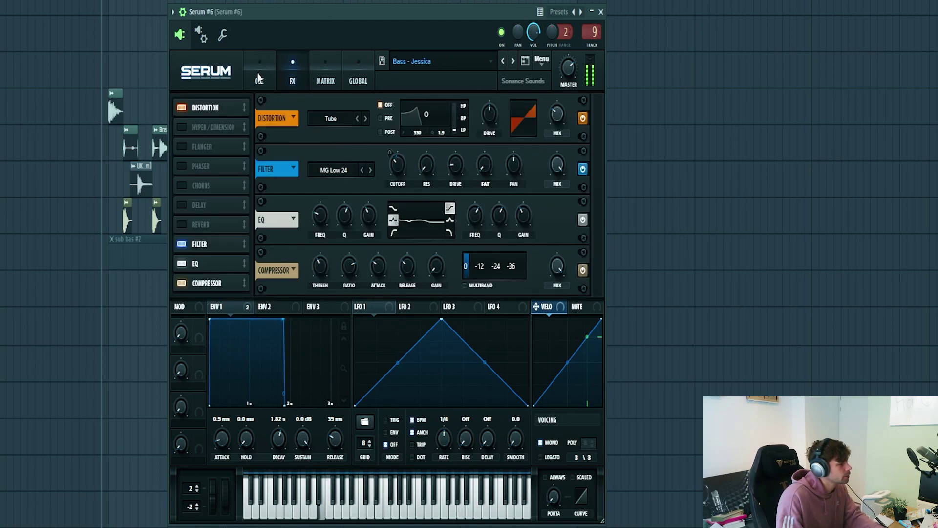
{"action": "left_click", "coordinate": [259, 78]}
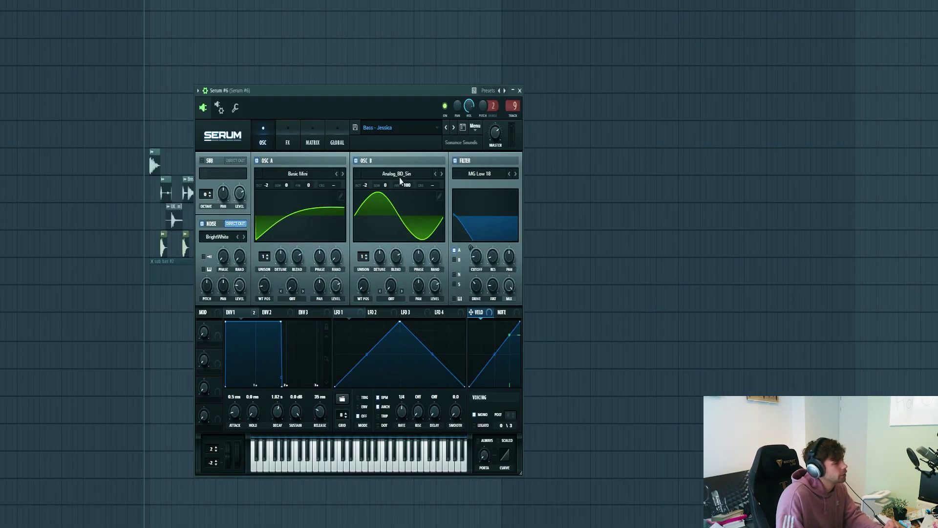
Step: In the Serum #6 piano roll, put a G4 note at bar 1 followed by a second note
{"action": "key", "text": "Escape"}
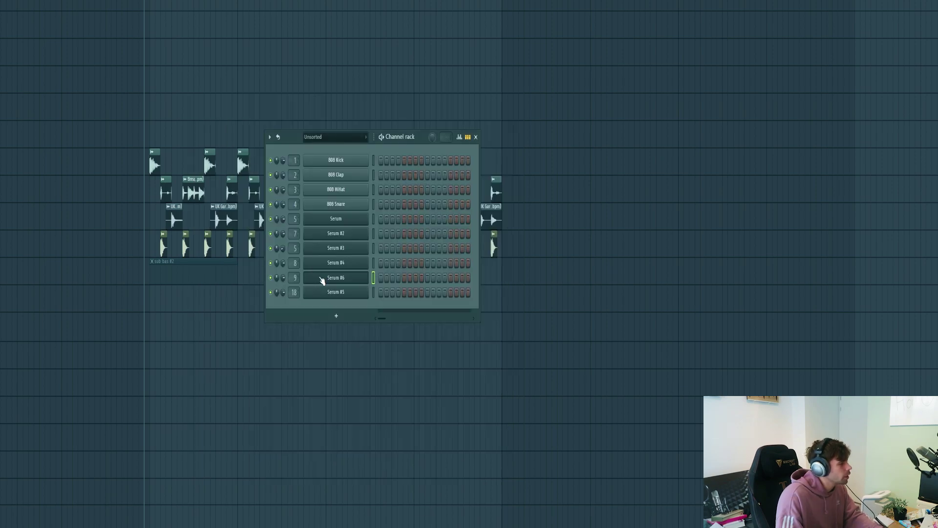
{"action": "right_click", "coordinate": [368, 274]}
{"action": "left_click", "coordinate": [383, 274]}
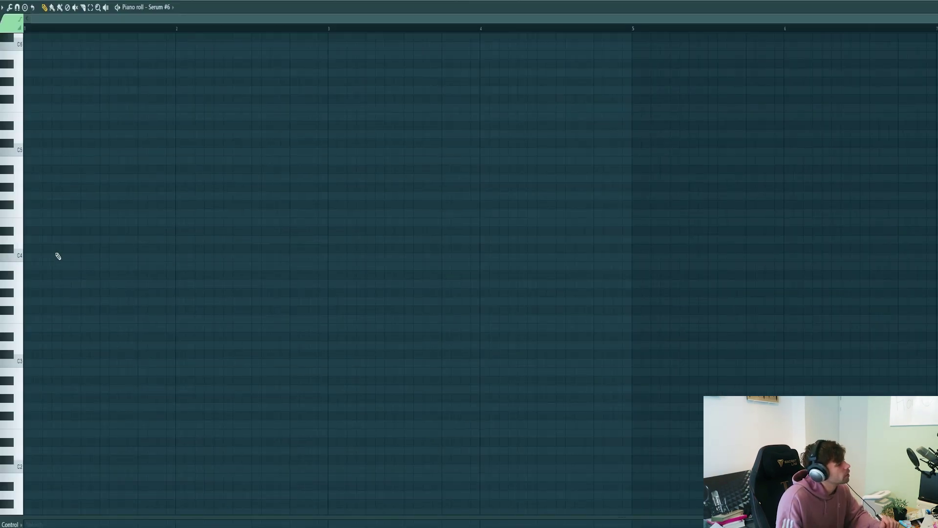
{"action": "left_click_drag", "start_coordinate": [41, 219], "coordinate": [167, 167]}
{"action": "left_click", "coordinate": [162, 196]}
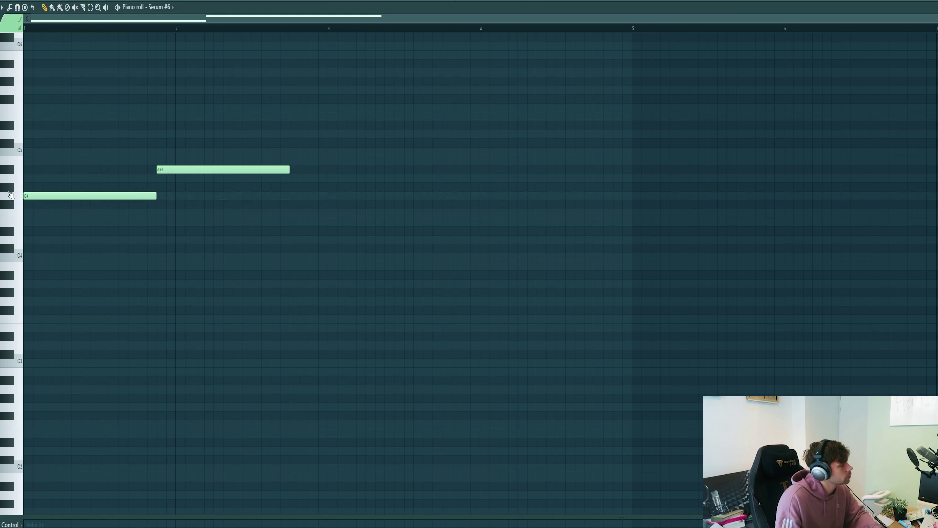
Step: Lengthen the A#4 note, add a D#4 held out to bar 5, and audition
{"action": "left_click_drag", "start_coordinate": [290, 169], "coordinate": [308, 169]}
{"action": "left_click_drag", "start_coordinate": [320, 186], "coordinate": [321, 237]}
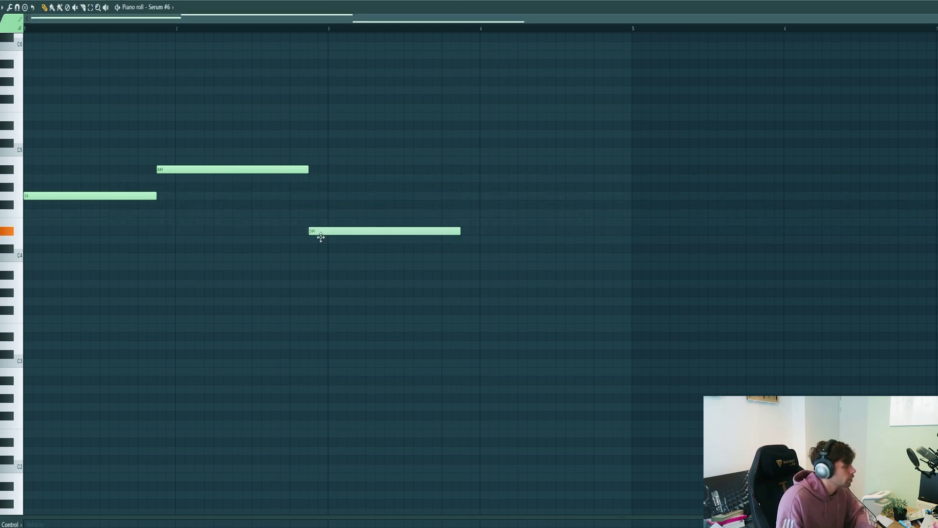
{"action": "left_click_drag", "start_coordinate": [456, 230], "coordinate": [632, 228]}
{"action": "scroll", "coordinate": [880, 164], "scroll_direction": "up", "scroll_amount": 1}
{"action": "key", "text": "space"}
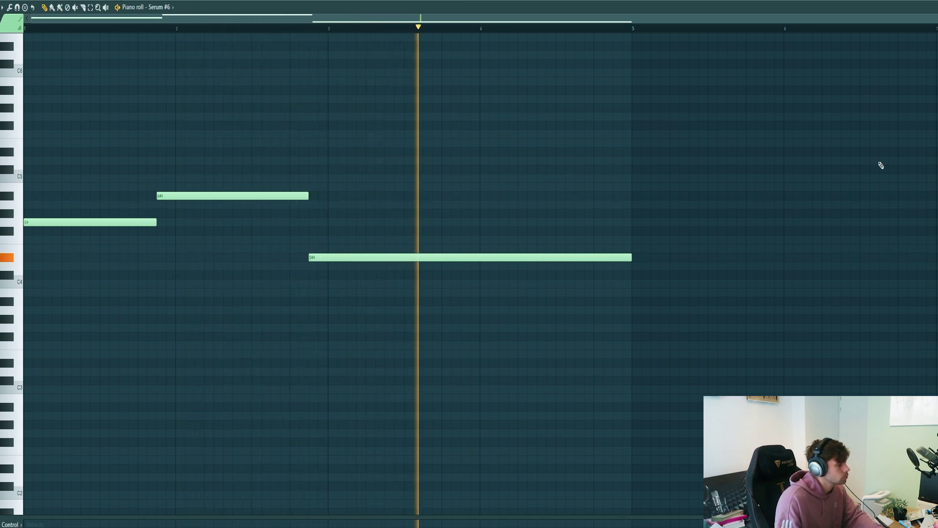
{"action": "key", "text": "space"}
Step: Show the playlist with the Balance automation clips and play from just before bar 9
{"action": "left_click_drag", "start_coordinate": [281, 159], "coordinate": [281, 158]}
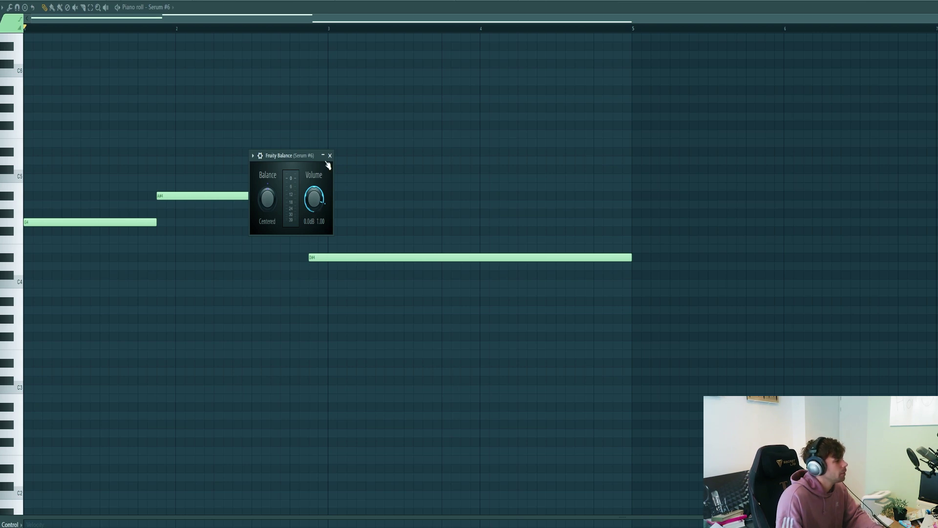
{"action": "key", "text": "F5"}
{"action": "left_click", "coordinate": [33, 306]}
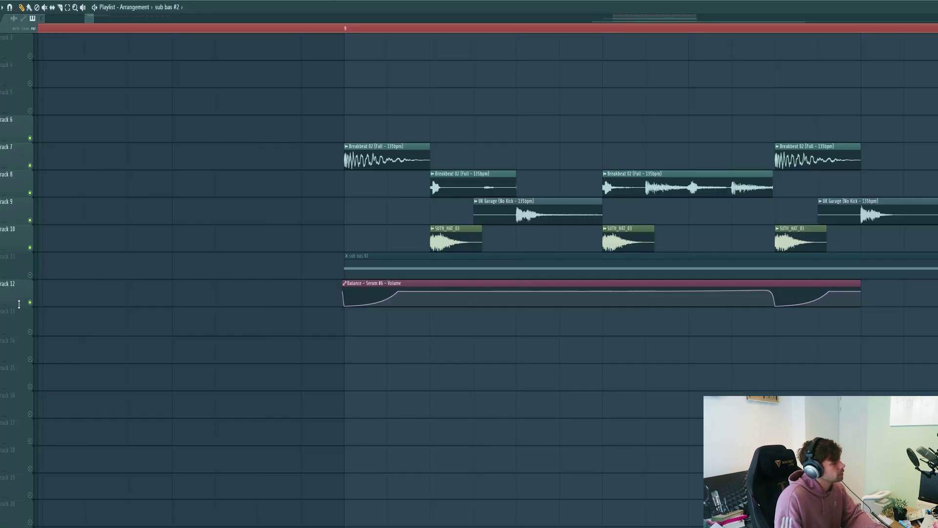
{"action": "scroll", "coordinate": [52, 314], "scroll_direction": "up", "scroll_amount": 2}
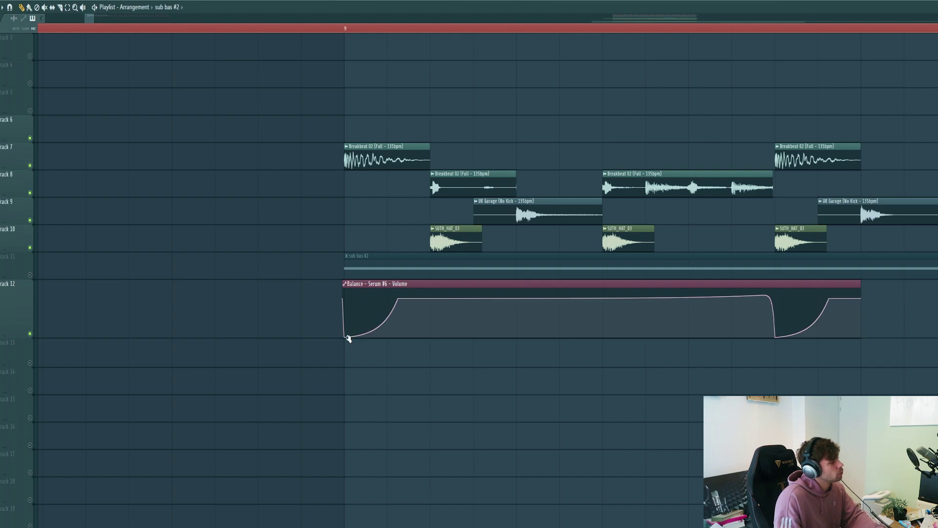
{"action": "scroll", "coordinate": [335, 241], "scroll_direction": "down", "scroll_amount": 5}
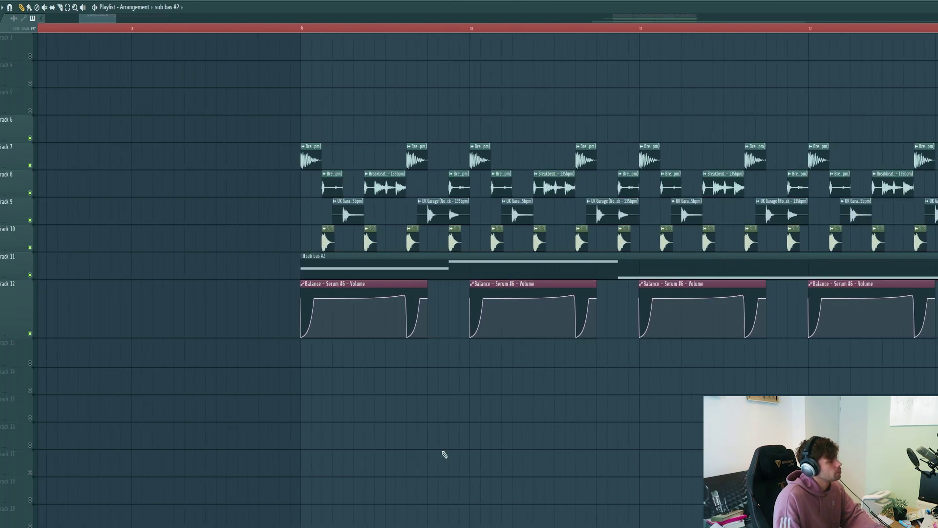
{"action": "left_click", "coordinate": [288, 31]}
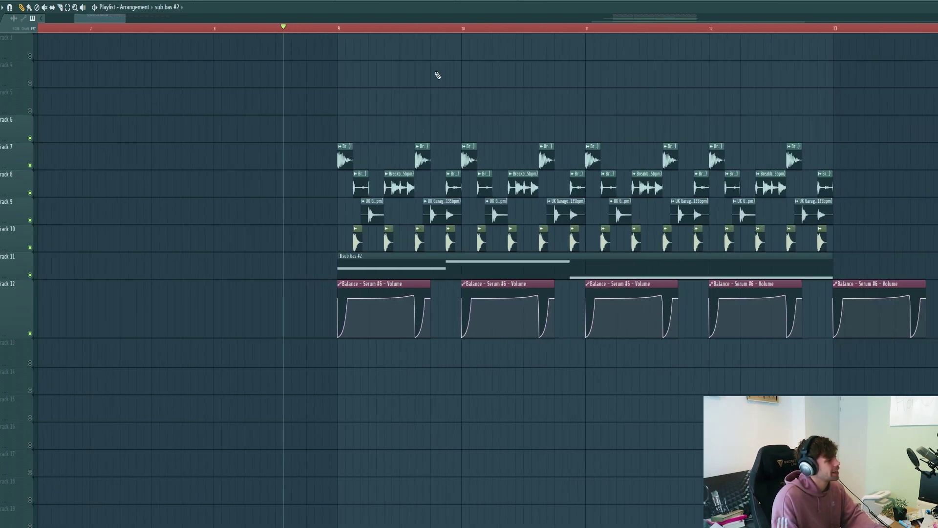
{"action": "key", "text": "space"}
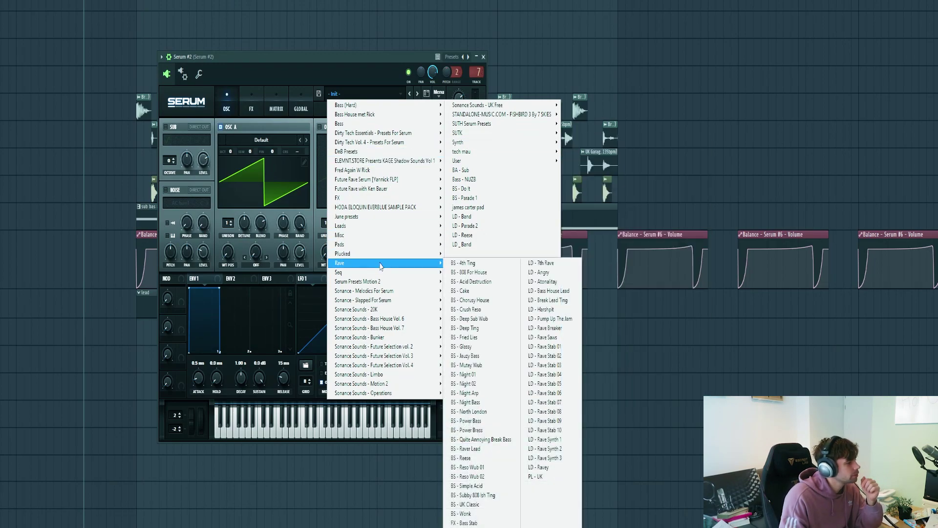
Step: Load the Lead - Jessica preset from Fred Again W Rick into Serum #2
{"action": "mouse_move", "coordinate": [371, 170]}
{"action": "left_click", "coordinate": [528, 198]}
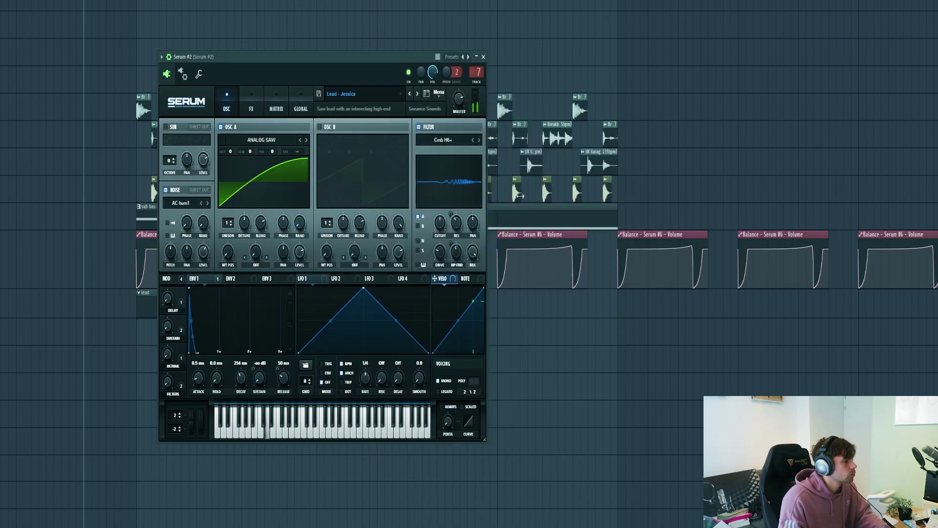
{"action": "left_click", "coordinate": [483, 57]}
Step: Draw short D5 notes from bar 1 in the lead piano roll, then a D#5 note
{"action": "left_click", "coordinate": [382, 233]}
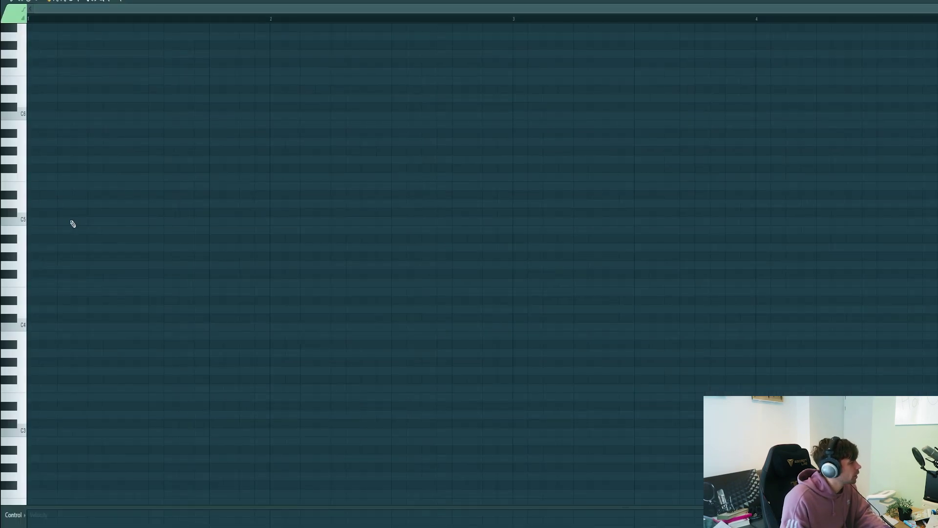
{"action": "left_click", "coordinate": [58, 204]}
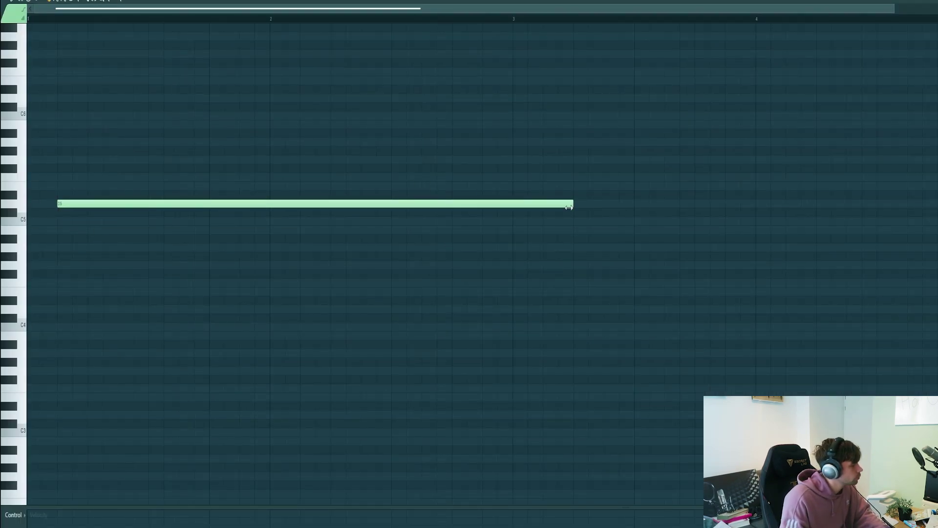
{"action": "left_click_drag", "start_coordinate": [569, 207], "coordinate": [72, 205]}
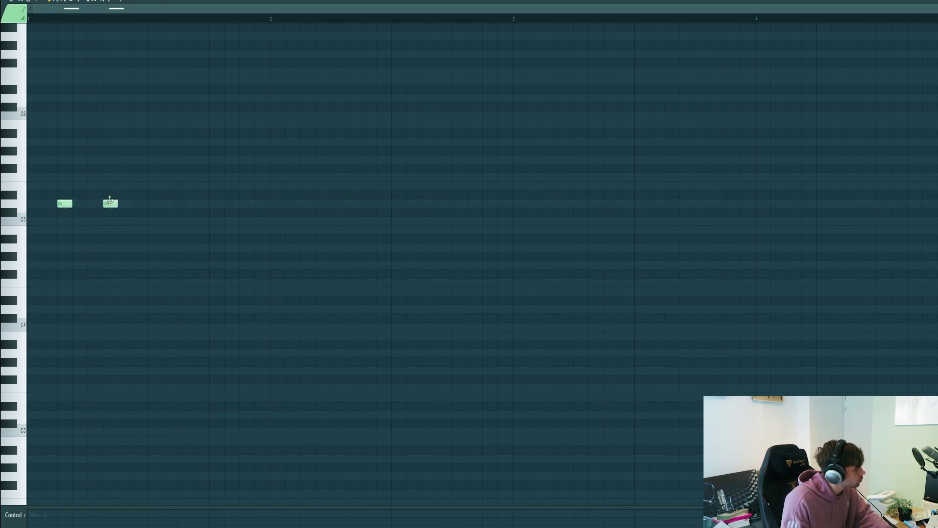
{"action": "left_click", "coordinate": [151, 204]}
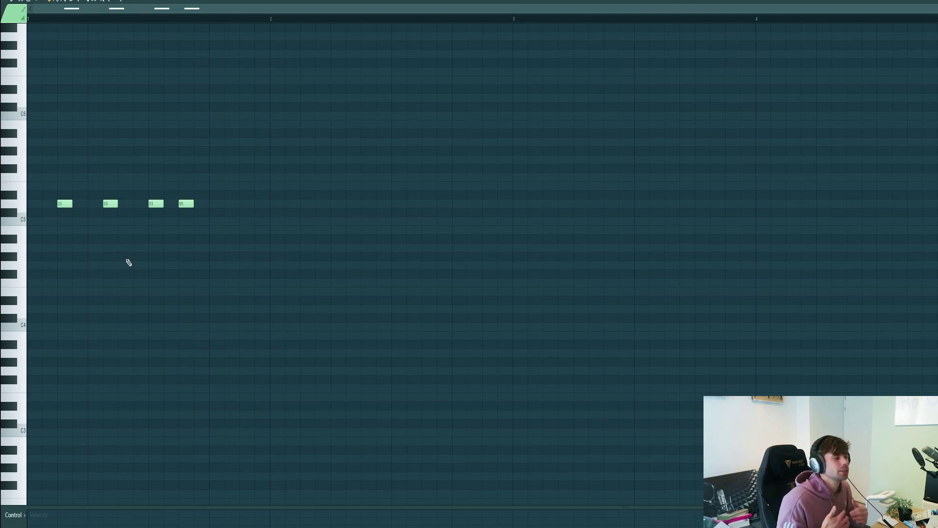
{"action": "left_click", "coordinate": [232, 195]}
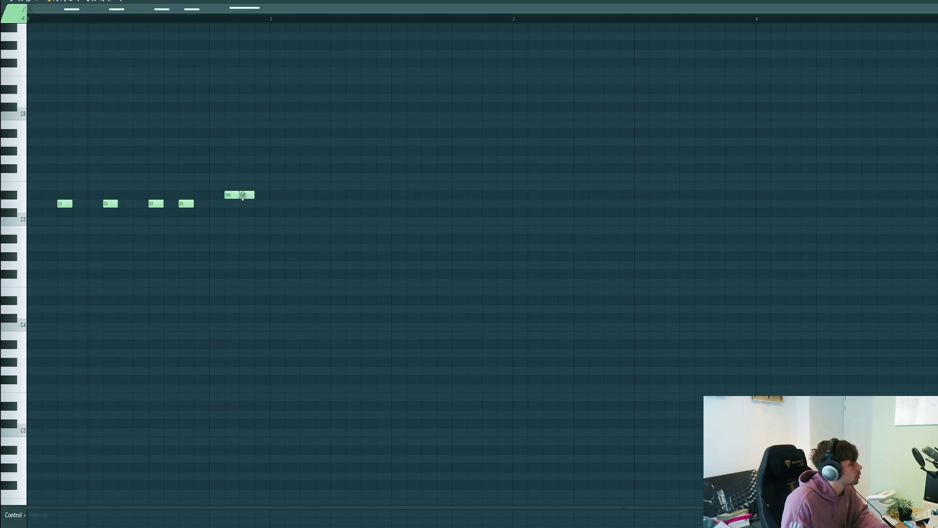
Step: Set the grid snap to 1/2 step and select the first three D#5 notes for auditioning
{"action": "key", "text": "ctrl+a"}
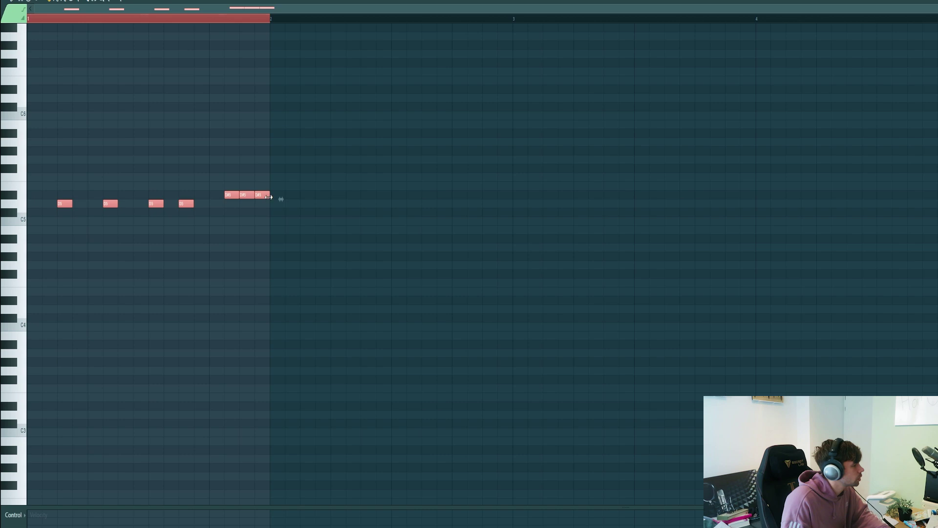
{"action": "key", "text": "ctrl+d"}
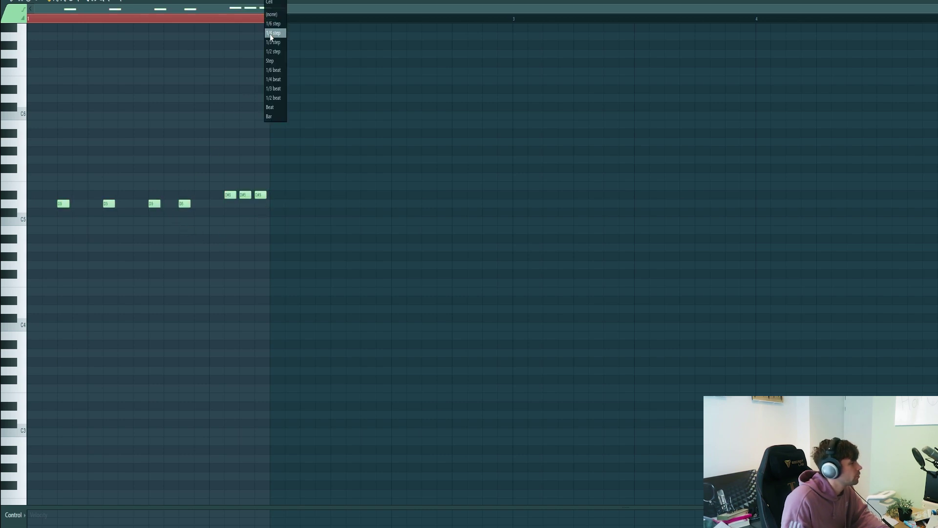
{"action": "left_click", "coordinate": [275, 51]}
{"action": "scroll", "coordinate": [204, 216], "scroll_direction": "up", "scroll_amount": 3}
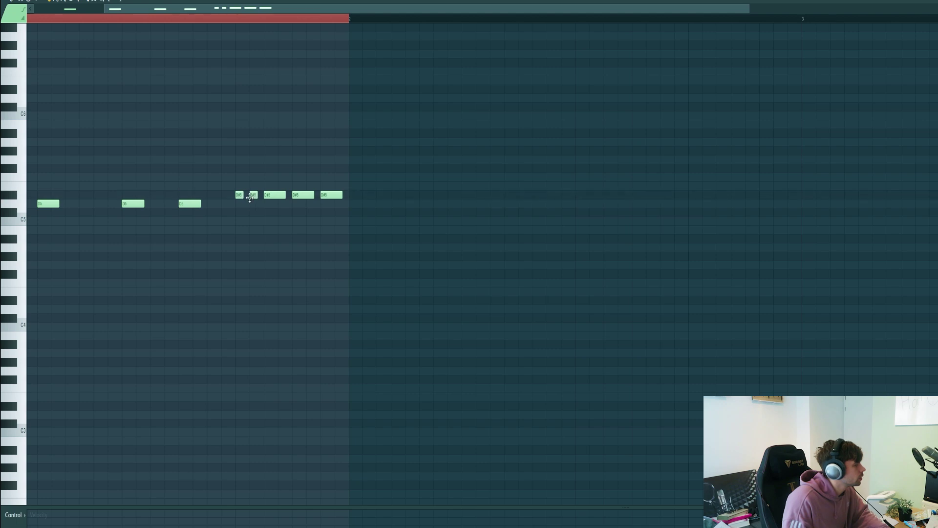
{"action": "left_click_drag", "start_coordinate": [246, 200], "coordinate": [282, 172]}
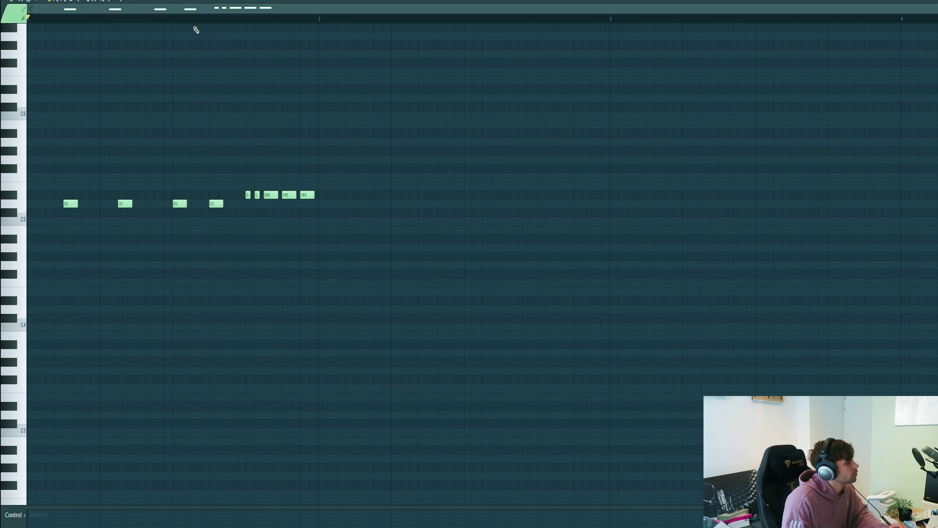
{"action": "left_click", "coordinate": [190, 22]}
Step: Audition the lead phrase and extend it with a short F5 note
{"action": "key", "text": "space"}
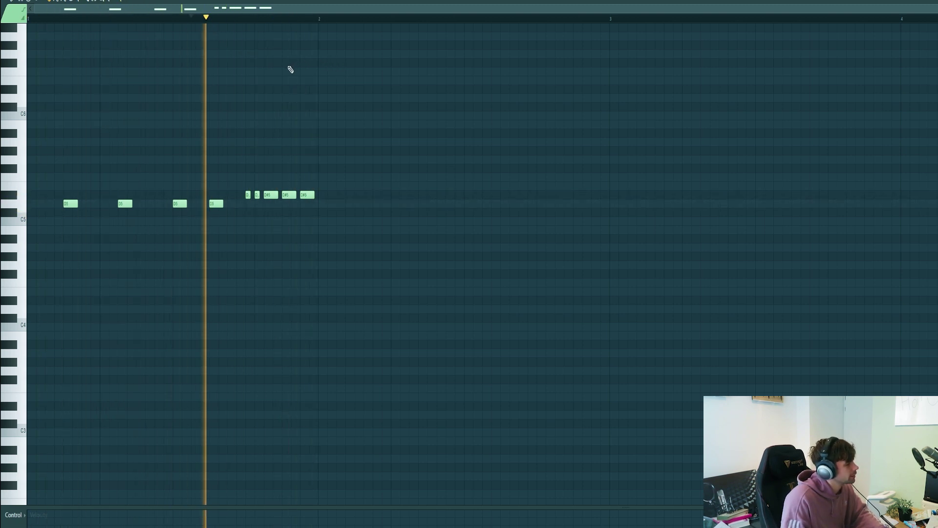
{"action": "key", "text": "space"}
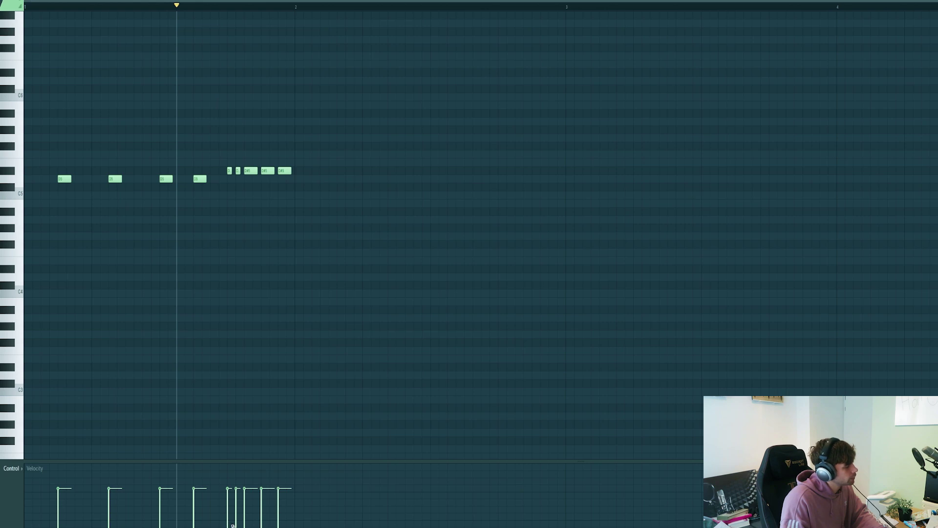
{"action": "key", "text": "space"}
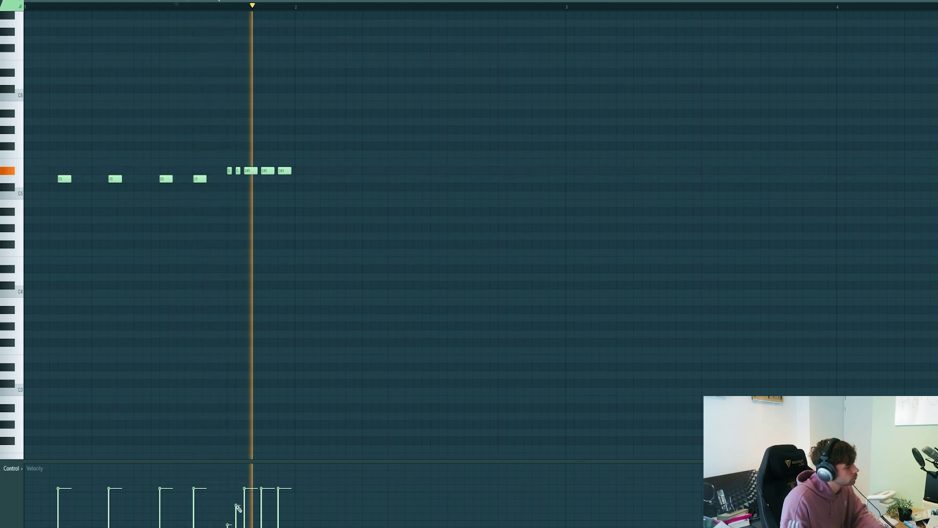
{"action": "key", "text": "space"}
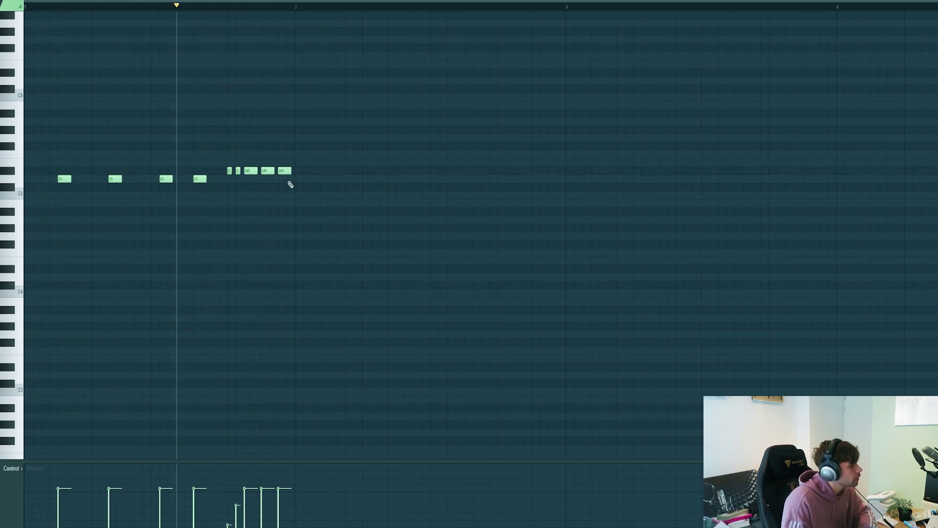
{"action": "left_click", "coordinate": [289, 154]}
{"action": "scroll", "coordinate": [298, 155], "scroll_direction": "up", "scroll_amount": 3, "text": "ctrl"}
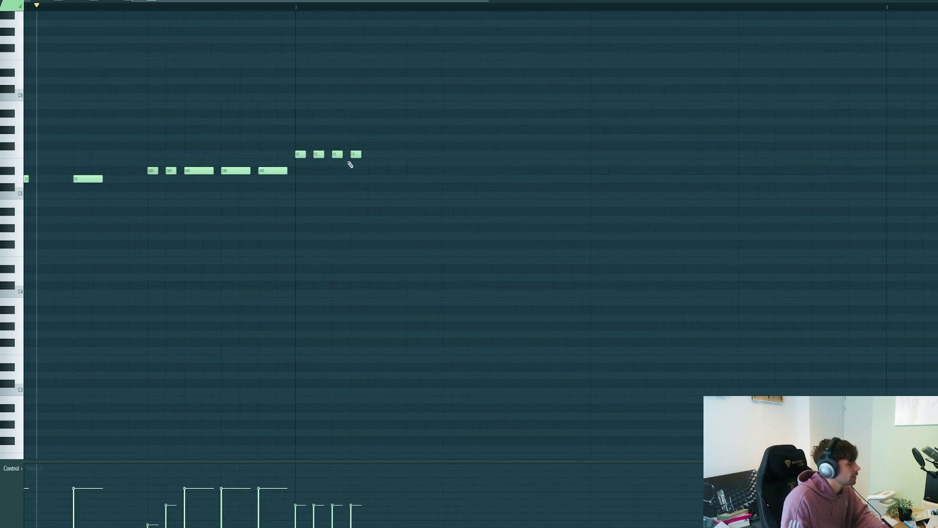
{"action": "scroll", "coordinate": [333, 215], "scroll_direction": "down", "scroll_amount": 5, "text": "ctrl"}
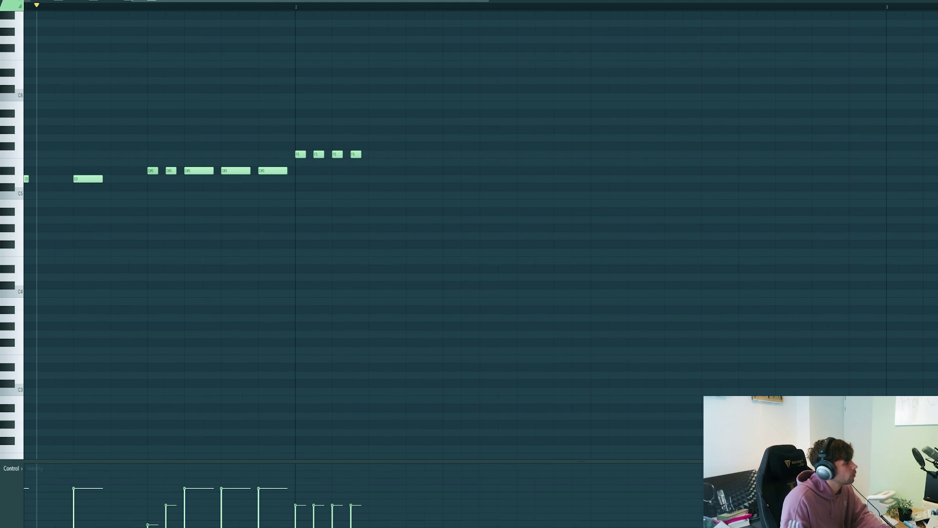
{"action": "key", "text": "space"}
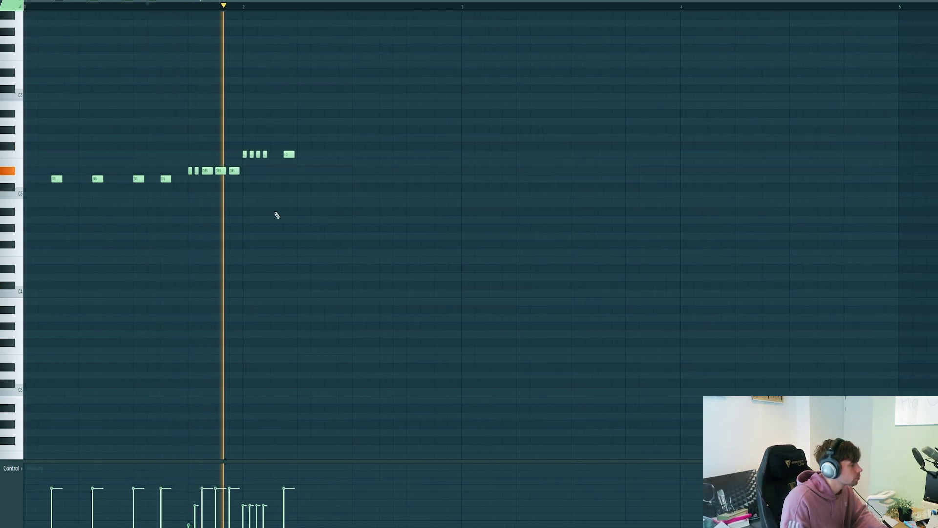
{"action": "key", "text": "space"}
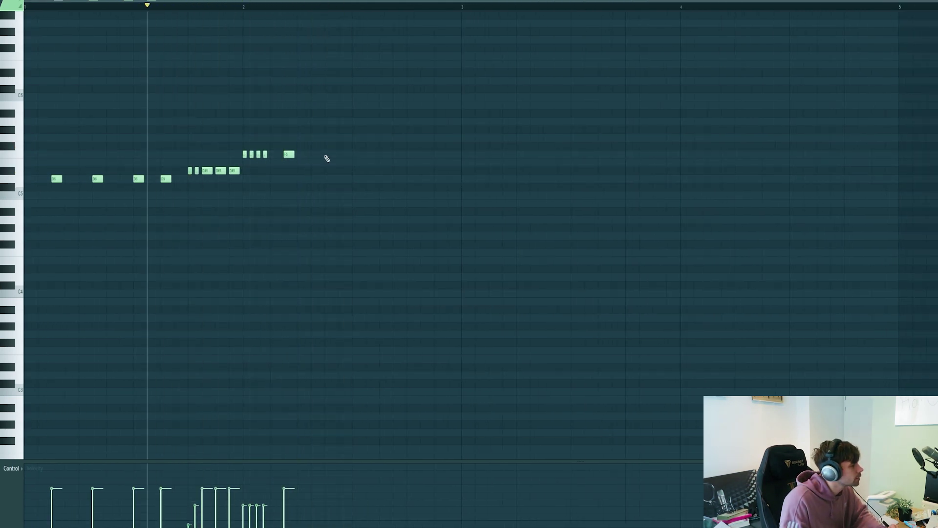
Step: Add a D5 note later in the phrase, audition, and draw an A#4 just after bar 3
{"action": "left_click", "coordinate": [408, 155]}
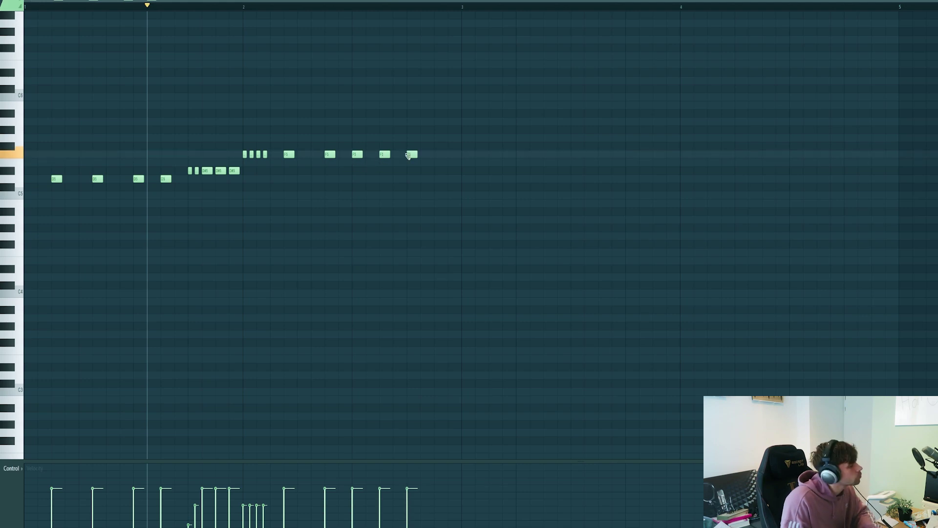
{"action": "mouse_move", "coordinate": [432, 174]}
{"action": "left_mouse_down"}
{"action": "mouse_move", "coordinate": [424, 168]}
{"action": "mouse_move", "coordinate": [423, 180]}
{"action": "left_mouse_up"}
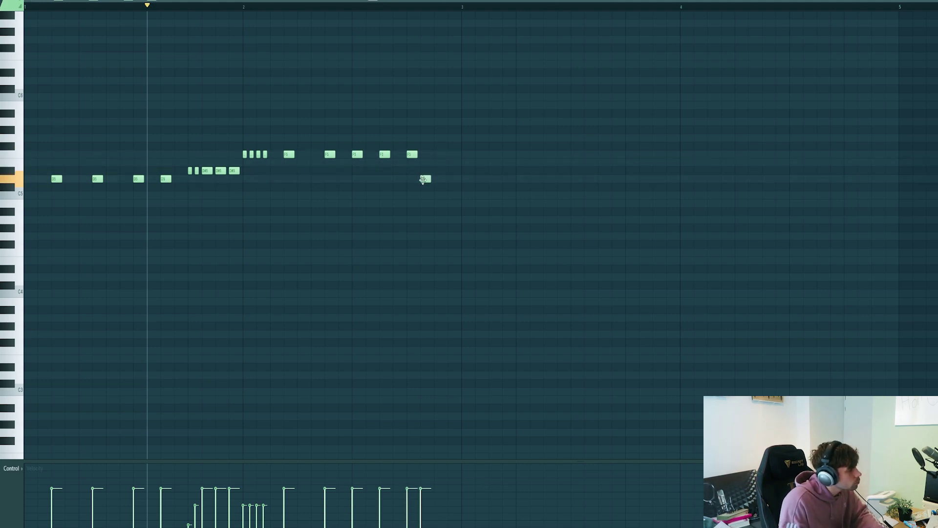
{"action": "key", "text": "space"}
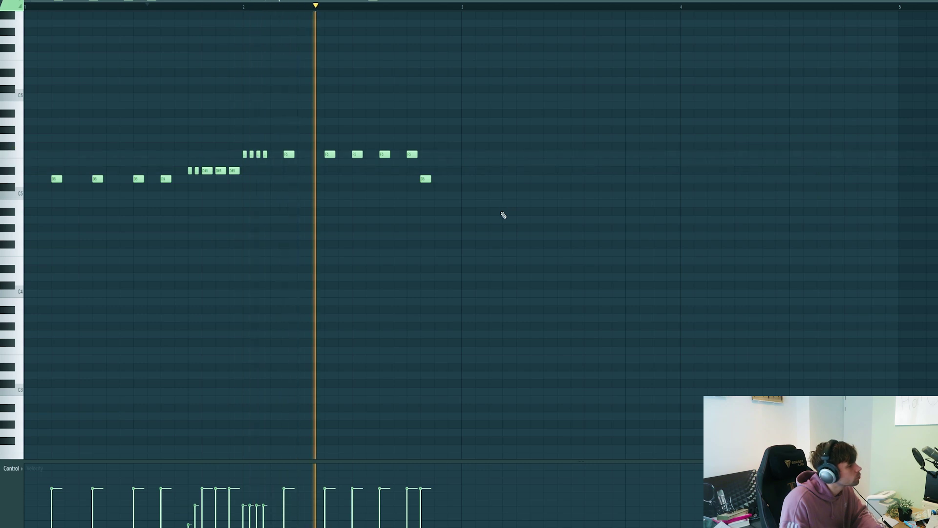
{"action": "key", "text": "space"}
{"action": "left_click", "coordinate": [479, 212]}
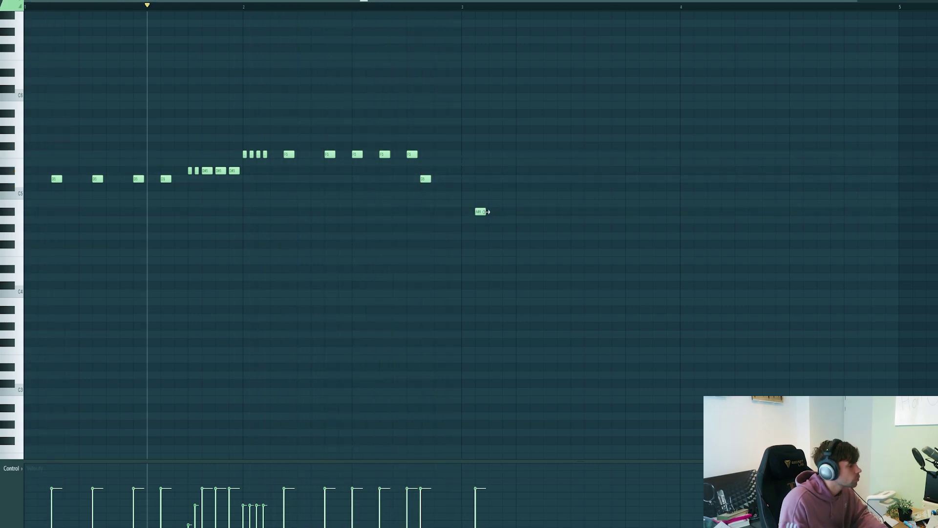
Step: Draw repeated A#4 notes across bar 3 with note snap set to half steps
{"action": "left_click", "coordinate": [459, 8]}
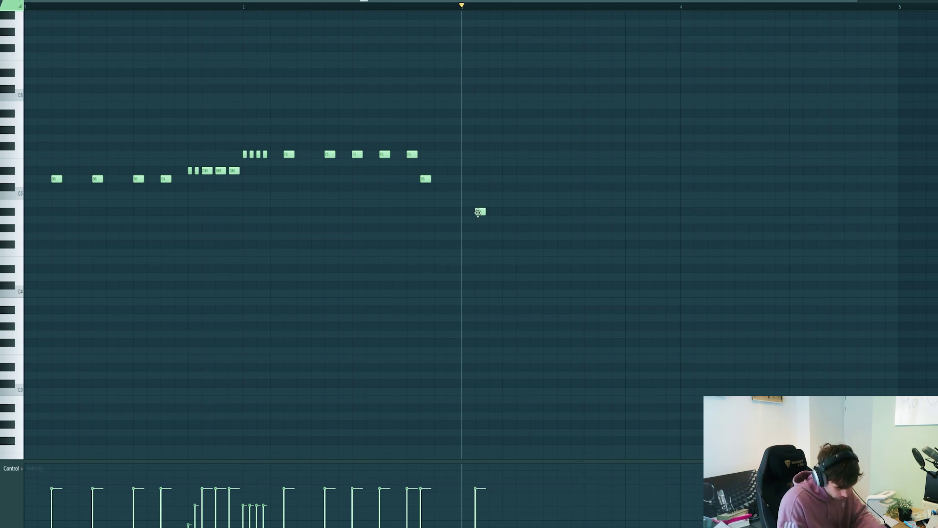
{"action": "left_click_drag", "start_coordinate": [479, 213], "coordinate": [492, 211]}
{"action": "left_click", "coordinate": [532, 210]}
{"action": "left_click", "coordinate": [571, 212]}
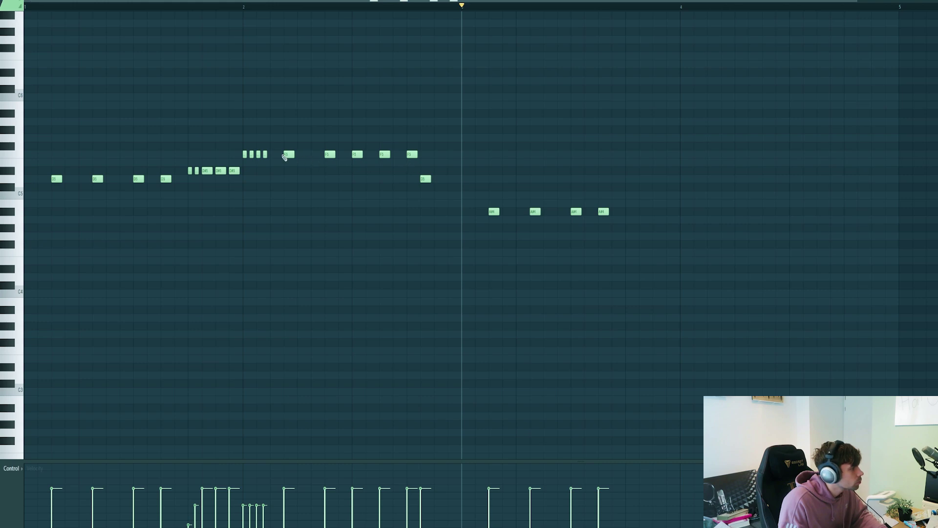
{"action": "scroll", "coordinate": [547, 230], "scroll_direction": "up", "scroll_amount": 4}
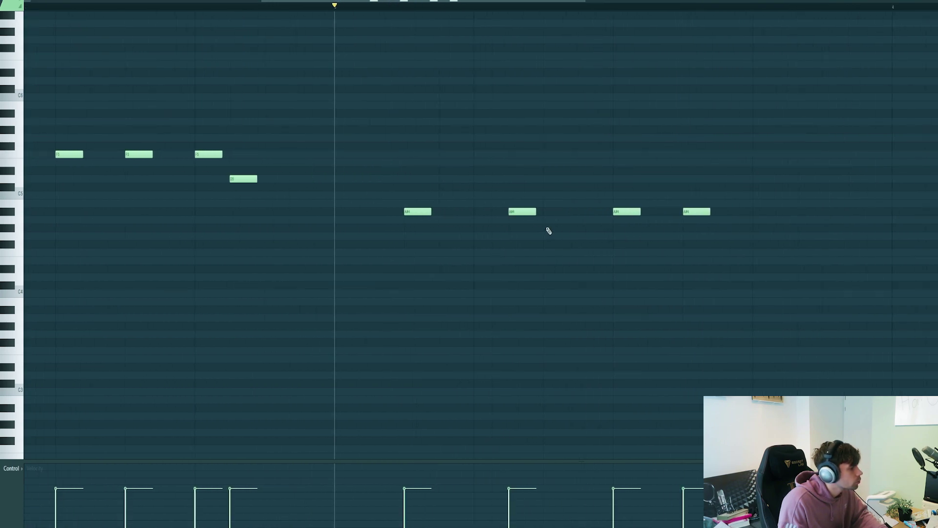
{"action": "left_click", "coordinate": [254, 1]}
{"action": "left_click", "coordinate": [255, 38]}
{"action": "left_click", "coordinate": [608, 220]}
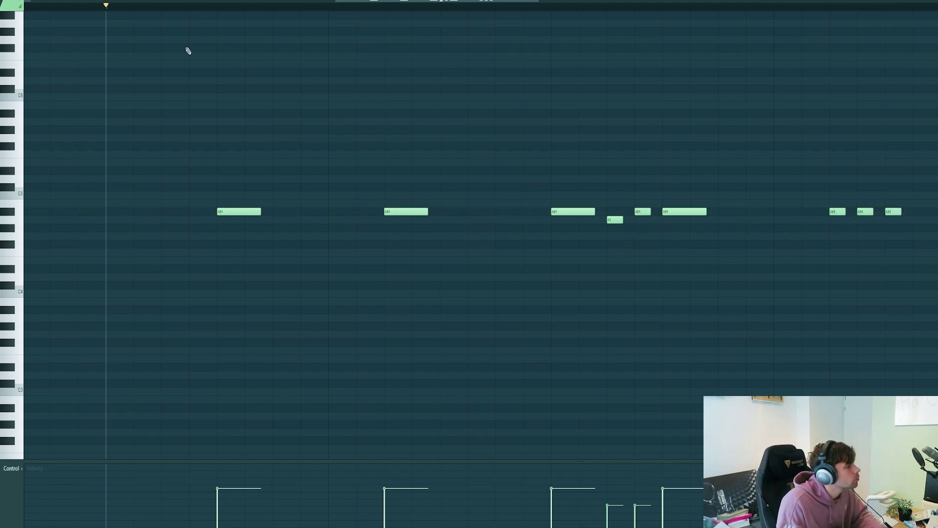
{"action": "left_click", "coordinate": [777, 211]}
Step: Shift the four rightmost notes up an octave
{"action": "left_click_drag", "start_coordinate": [759, 247], "coordinate": [936, 142]}
{"action": "scroll", "coordinate": [706, 296], "scroll_direction": "down", "scroll_amount": 3}
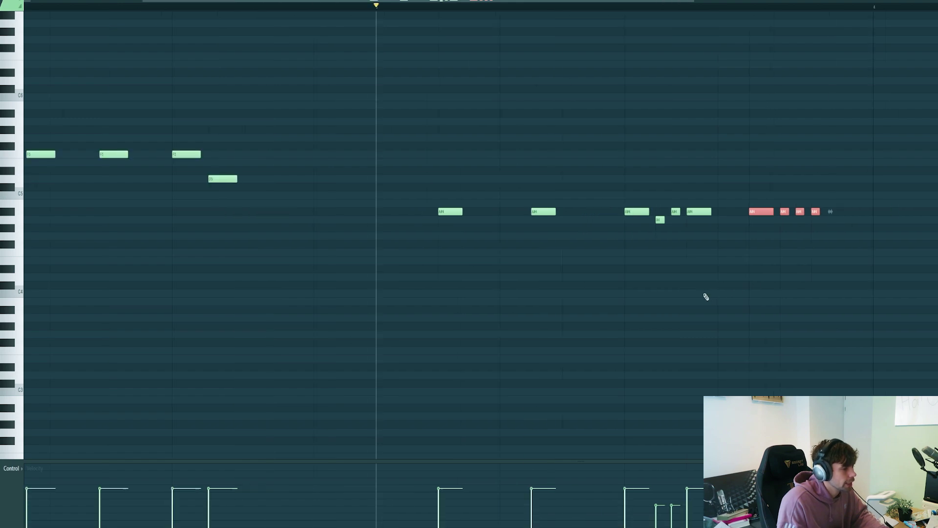
{"action": "scroll", "coordinate": [630, 318], "scroll_direction": "down", "scroll_amount": 3}
{"action": "key", "text": "ctrl+Up"}
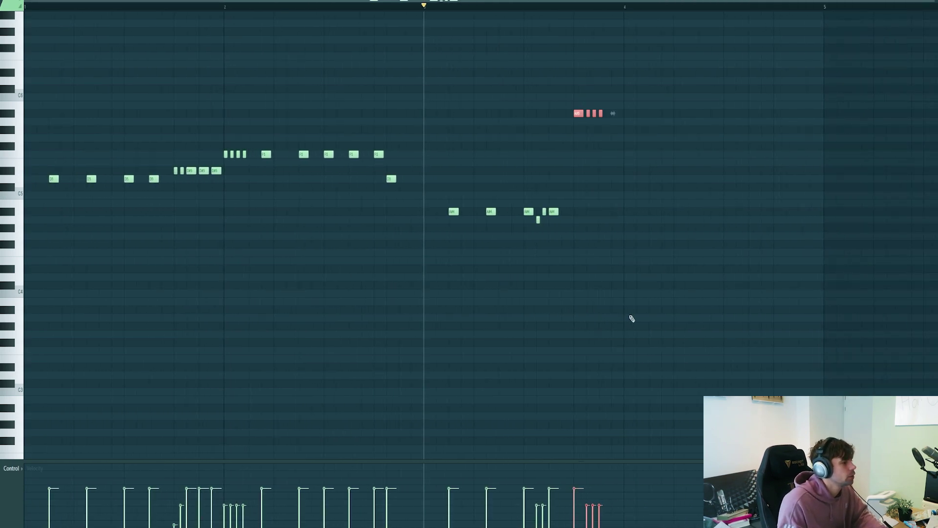
{"action": "scroll", "coordinate": [632, 318], "scroll_direction": "up", "scroll_amount": 3}
Step: Copy the F5/D5 phrase to the right, deleting stray notes and adding an F5
{"action": "left_click_drag", "start_coordinate": [221, 195], "coordinate": [405, 235]}
{"action": "left_click_drag", "start_coordinate": [259, 204], "coordinate": [658, 206]}
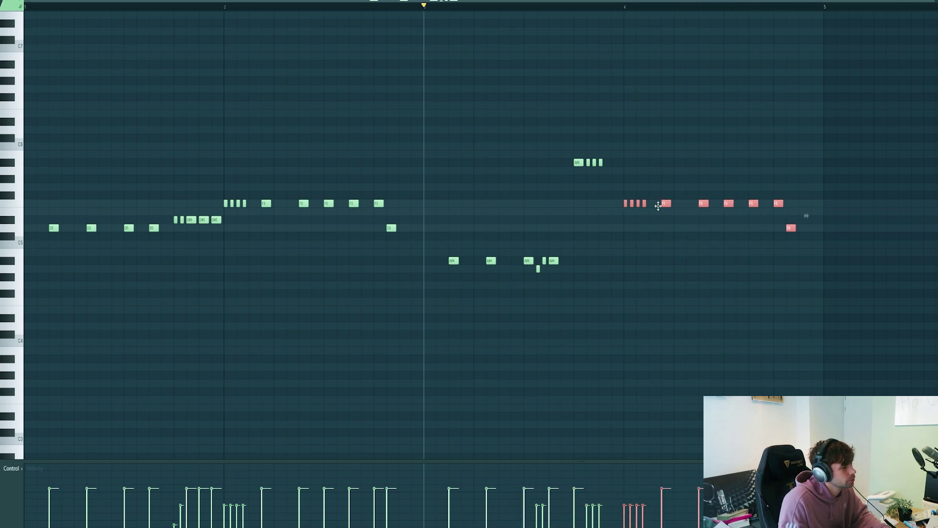
{"action": "right_click", "coordinate": [644, 203]}
{"action": "left_click", "coordinate": [635, 206]}
{"action": "right_click", "coordinate": [626, 203]}
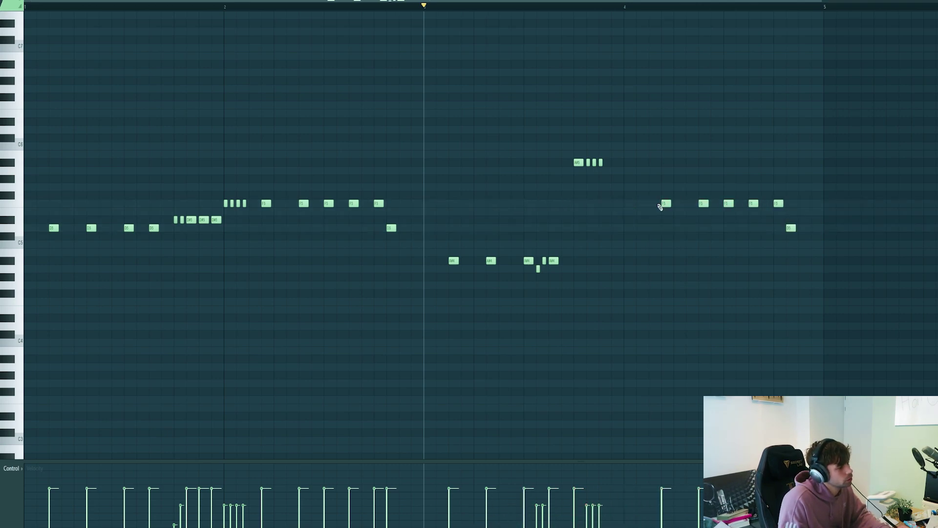
{"action": "left_click", "coordinate": [638, 204]}
{"action": "left_click_drag", "start_coordinate": [636, 209], "coordinate": [632, 209]}
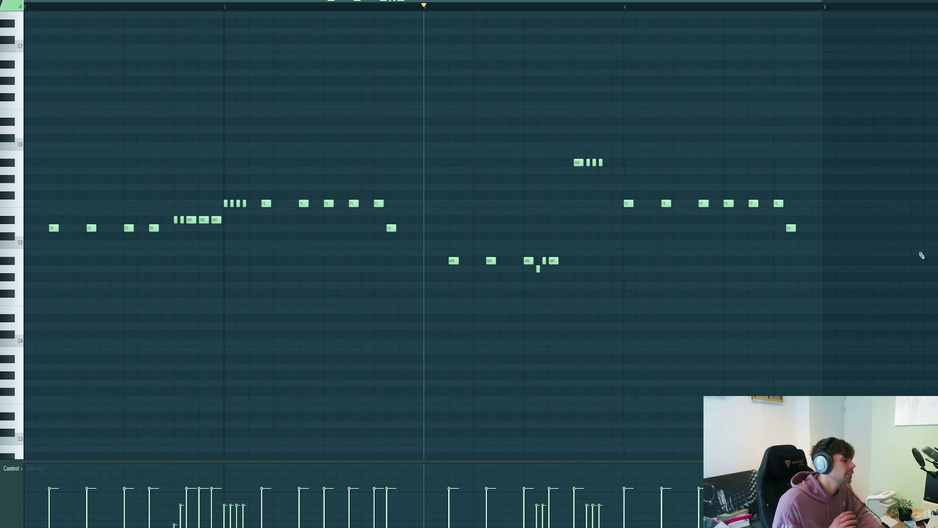
Step: Transpose the copied F5 and D5 notes down with the arrow keys, then deselect them
{"action": "left_click_drag", "start_coordinate": [821, 278], "coordinate": [617, 145]}
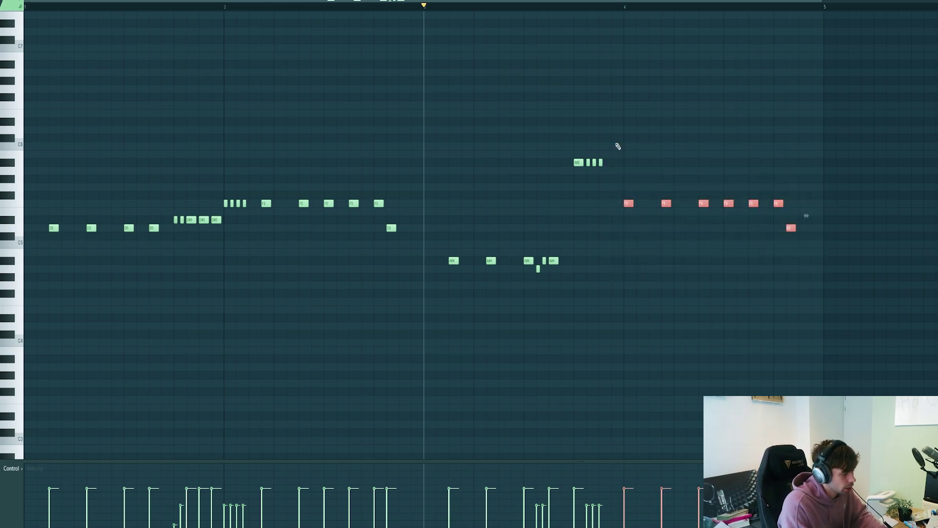
{"action": "key", "text": "Down"}
{"action": "key", "text": "Down"}
{"action": "key", "text": "Down"}
{"action": "key", "text": "Down"}
{"action": "key", "text": "Down"}
{"action": "key", "text": "Down"}
{"action": "key", "text": "Down"}
{"action": "key", "text": "Down"}
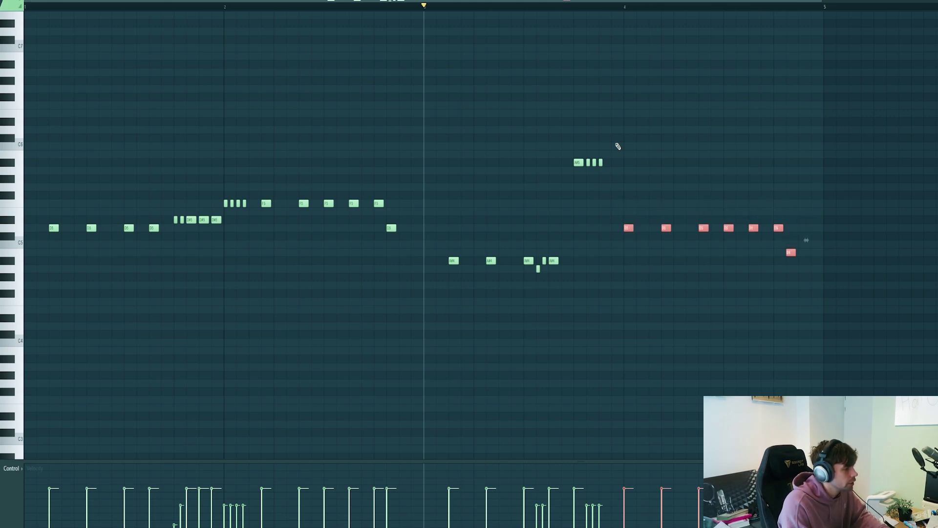
{"action": "key", "text": "Up"}
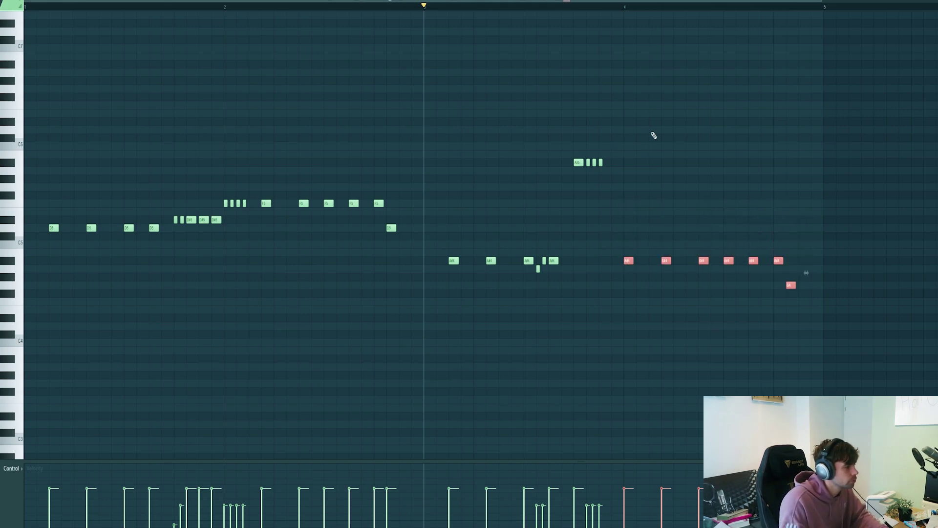
{"action": "key", "text": "ctrl+d"}
{"action": "scroll", "coordinate": [686, 142], "scroll_direction": "down", "scroll_amount": 3}
{"action": "key", "text": "space"}
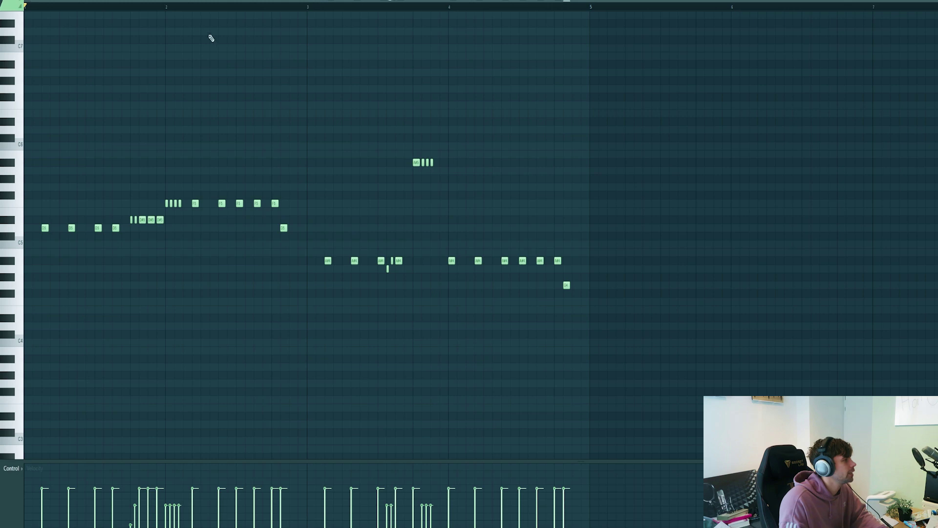
Step: Play the finished lead melody from the start, then stop playback
{"action": "key", "text": "space"}
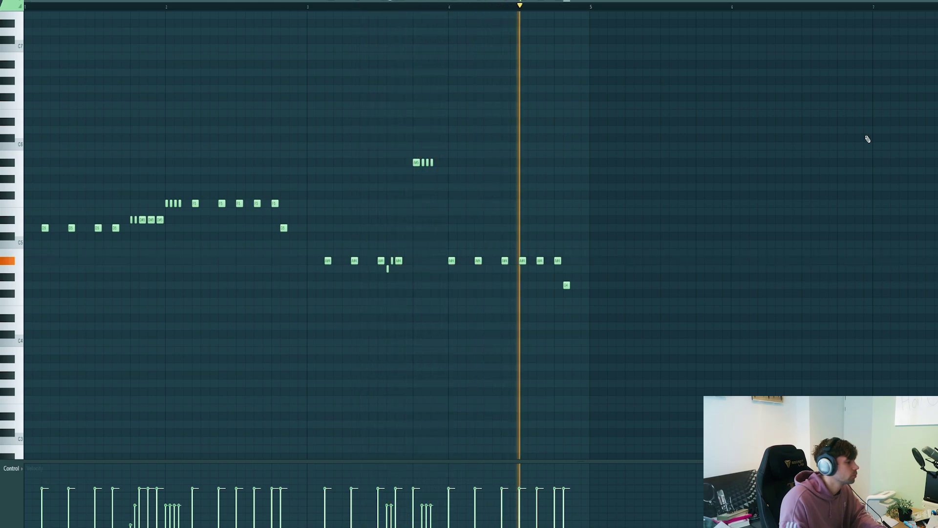
{"action": "key", "text": "space"}
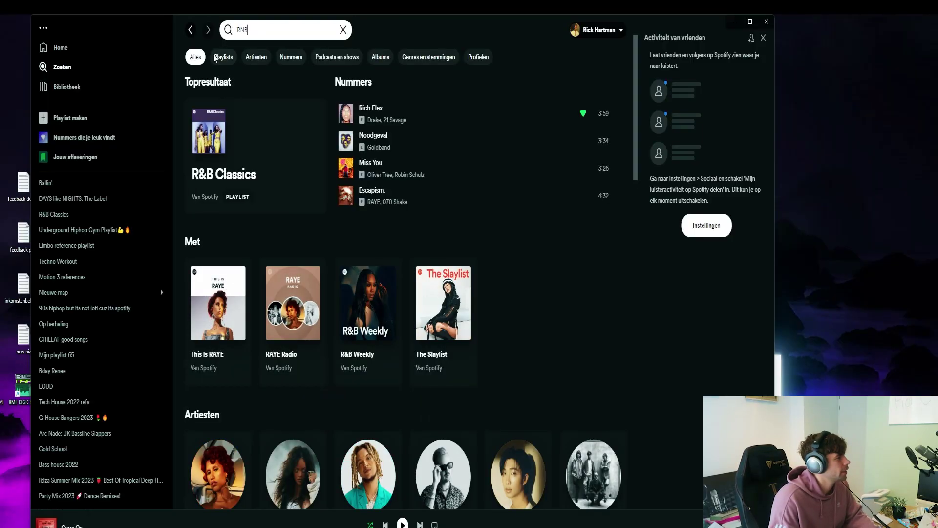
Step: Open the R&B Classics playlist, play Been Waiting, then pause it
{"action": "left_click", "coordinate": [266, 176]}
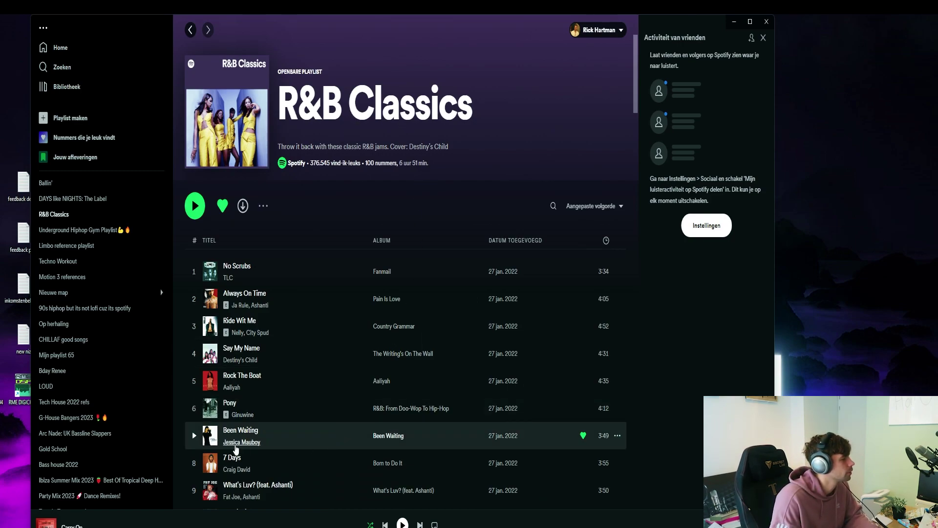
{"action": "double_click", "coordinate": [235, 445]}
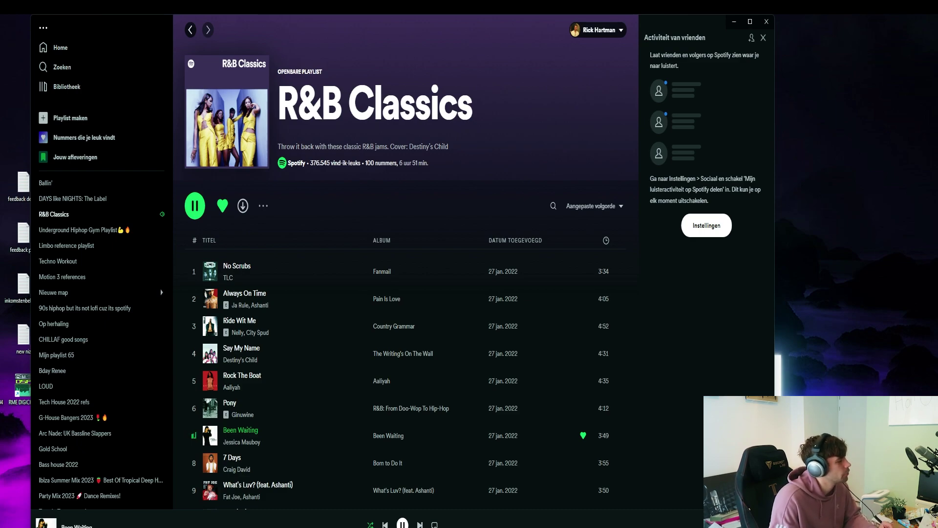
{"action": "left_click", "coordinate": [402, 524]}
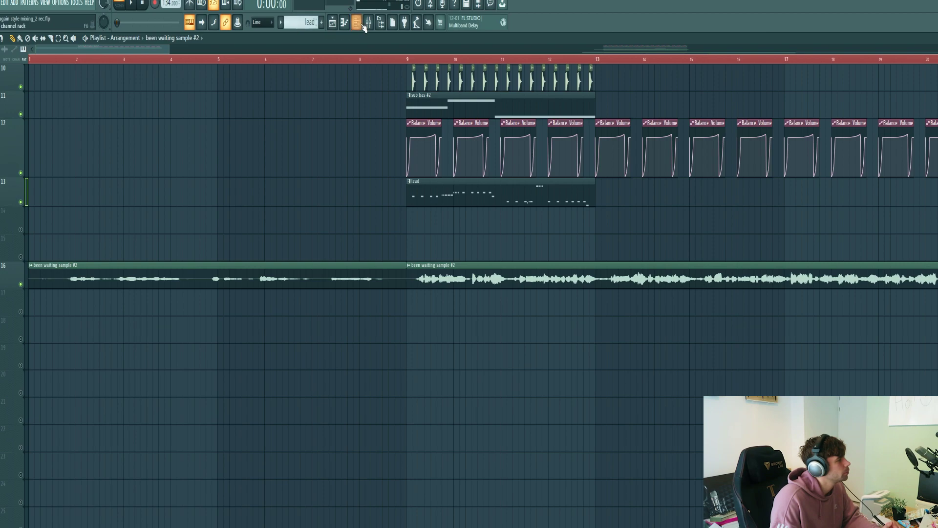
Step: Bring up the mixer and audition the first been waiting vocal chop on track 17
{"action": "left_click", "coordinate": [364, 27]}
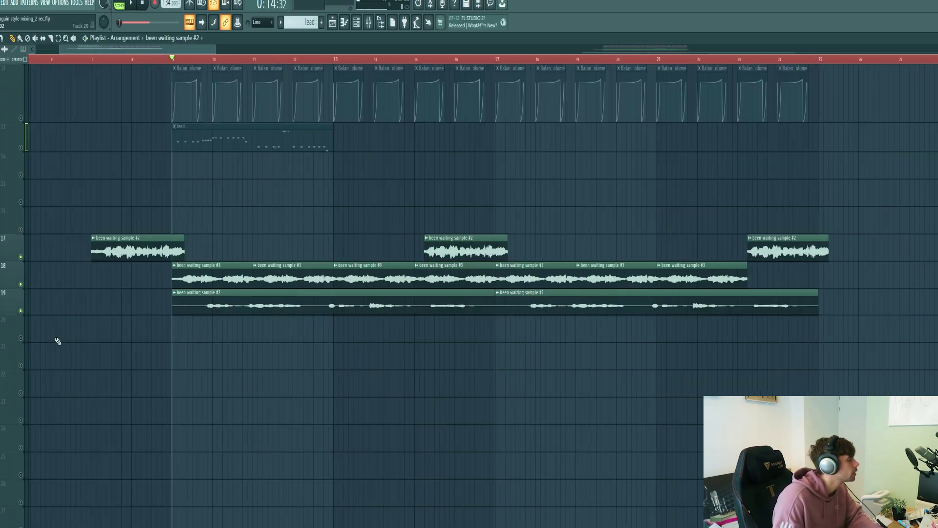
{"action": "scroll", "coordinate": [39, 333], "scroll_direction": "up", "scroll_amount": 1}
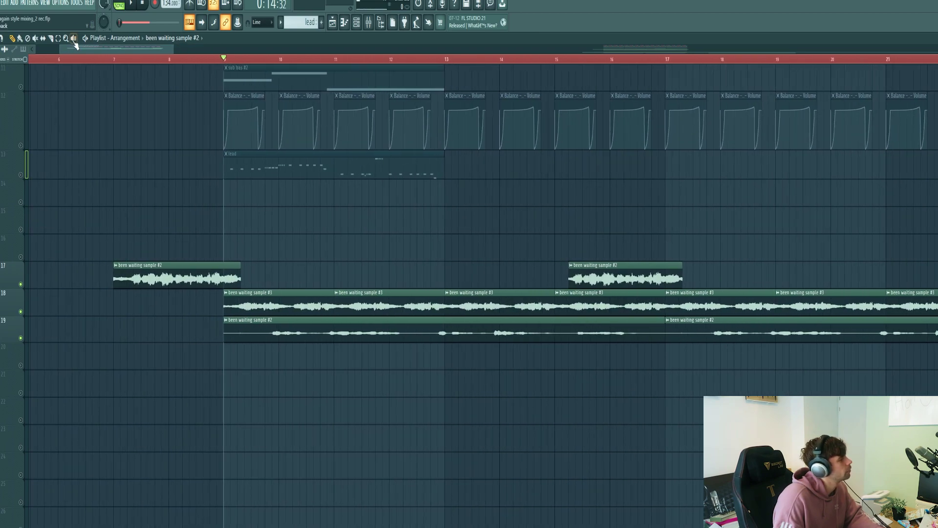
{"action": "left_click", "coordinate": [116, 270]}
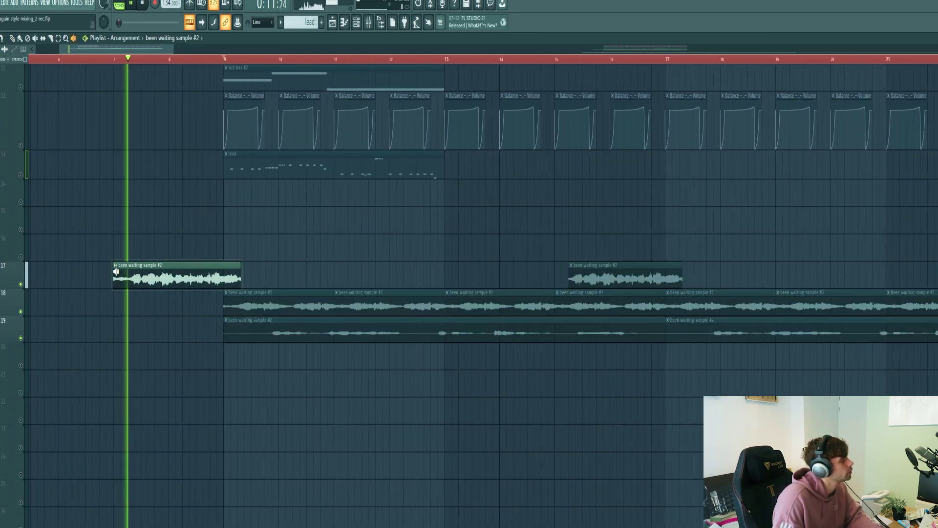
{"action": "left_click", "coordinate": [116, 272]}
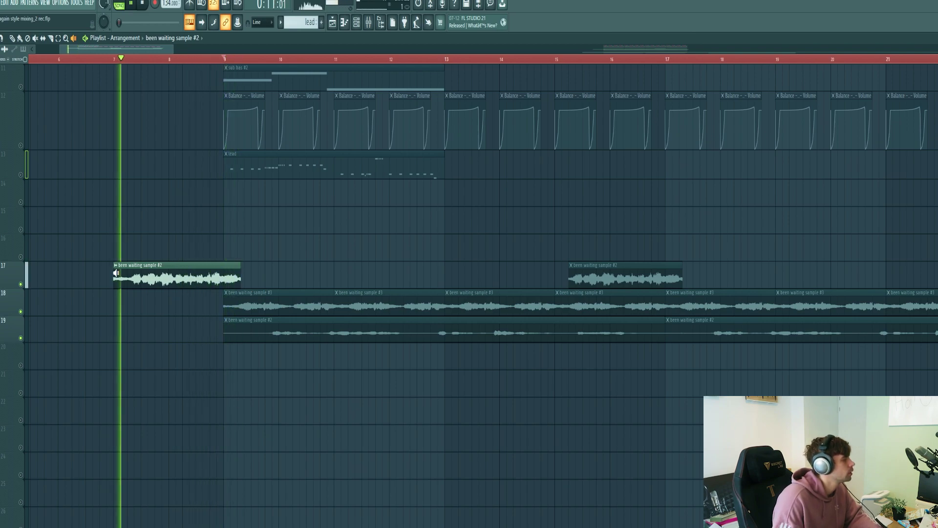
Step: Audition the sample #3 clip on track 18 and the sample #2 clip on track 19
{"action": "left_click", "coordinate": [220, 303]}
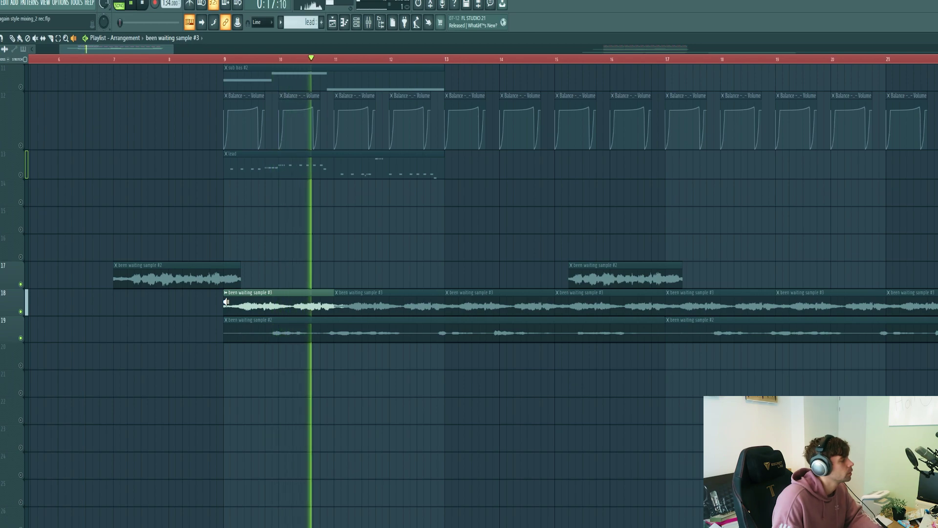
{"action": "left_click", "coordinate": [226, 303]}
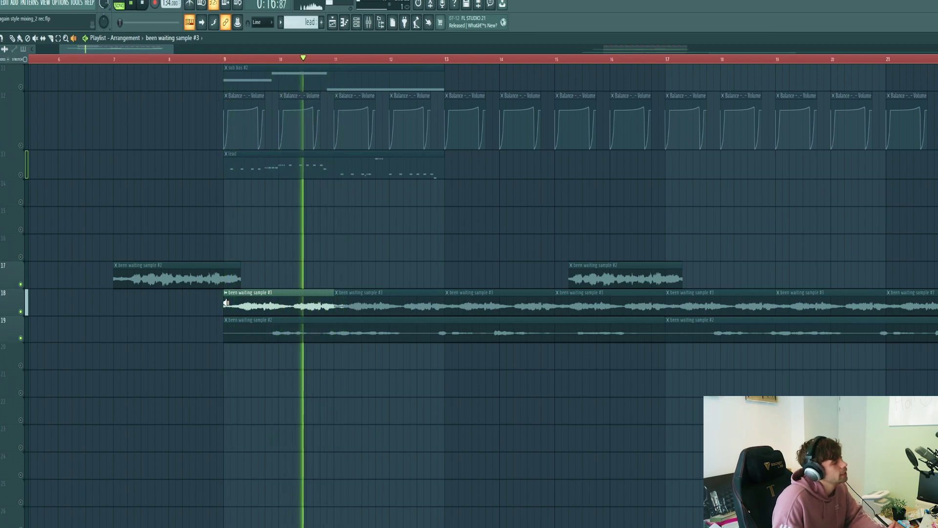
{"action": "left_click", "coordinate": [226, 303]}
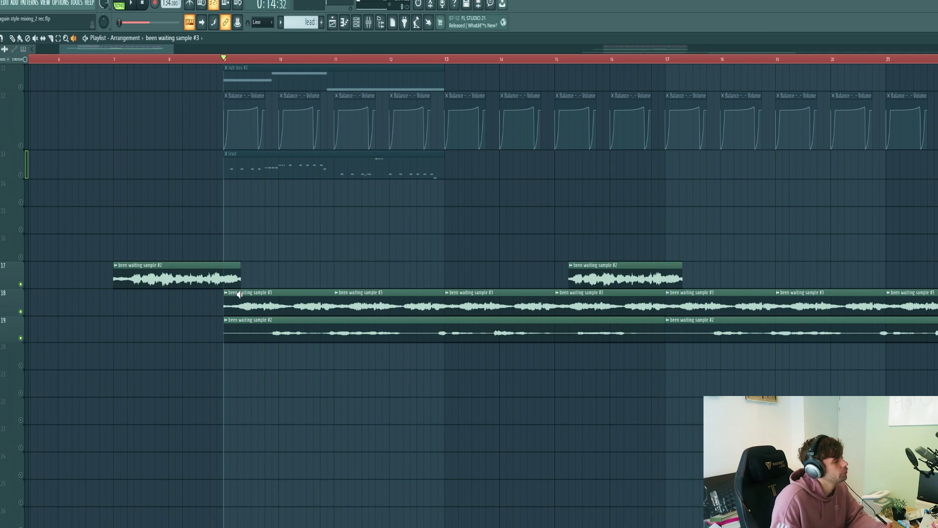
{"action": "left_click", "coordinate": [265, 329]}
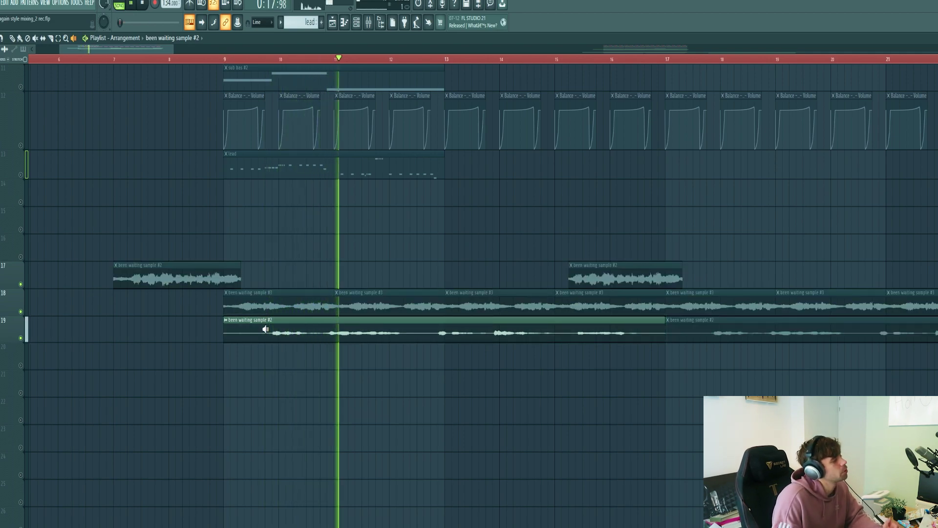
{"action": "left_click_drag", "start_coordinate": [265, 329], "coordinate": [281, 432]}
Step: Play the arrangement from just before bar 7 to hear the vocal layers
{"action": "scroll", "coordinate": [225, 358], "scroll_direction": "up", "scroll_amount": 2}
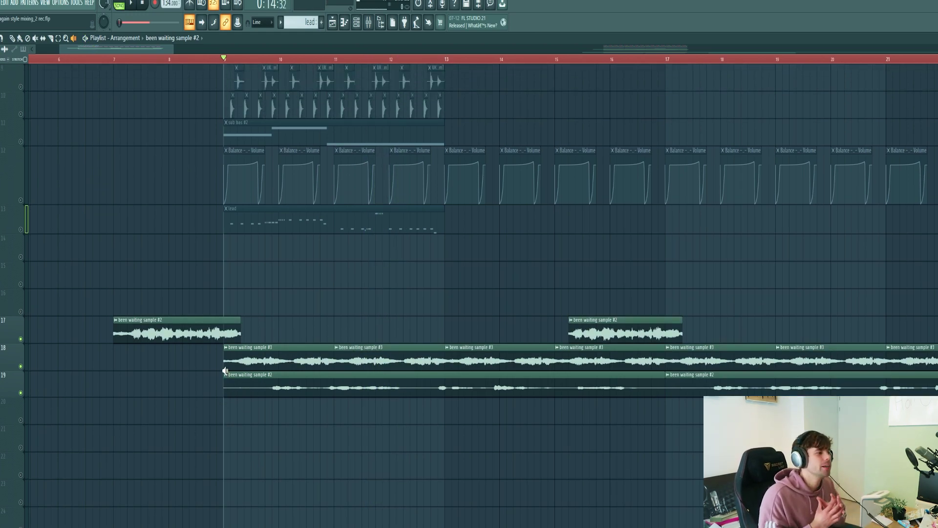
{"action": "left_click", "coordinate": [106, 59]}
{"action": "key", "text": "space"}
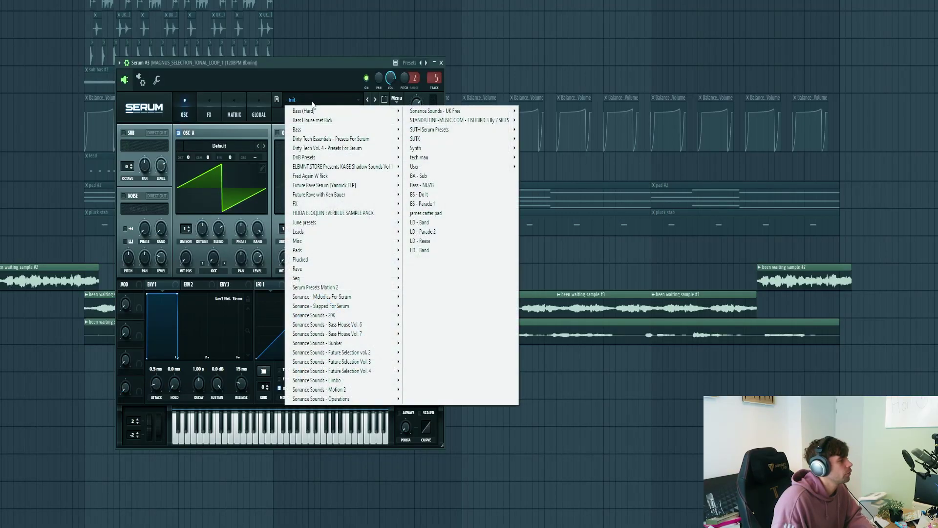
Step: Browse Serum #3's preset menu into the Fred Again W Rick bank
{"action": "mouse_move", "coordinate": [342, 176]}
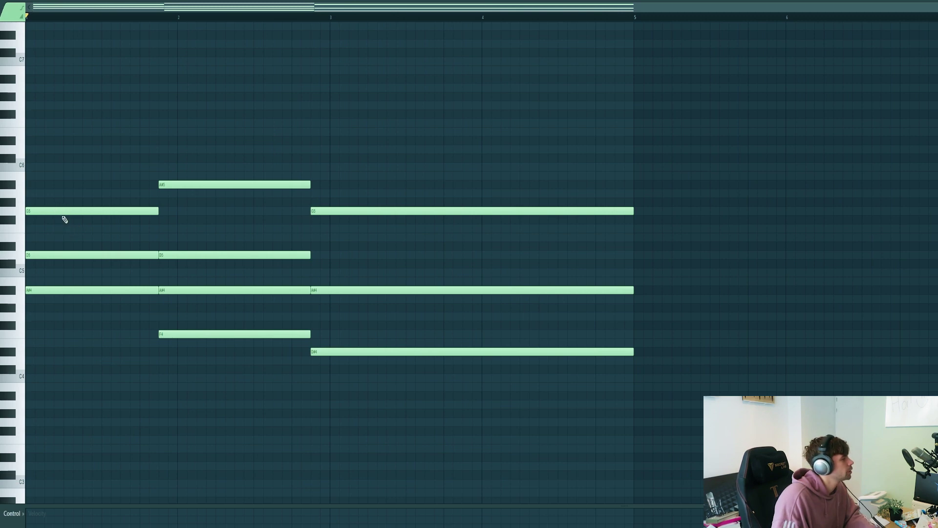
Step: Try the first G5 chord note an octave lower, then restore it to G5 and audition
{"action": "left_click", "coordinate": [77, 211]}
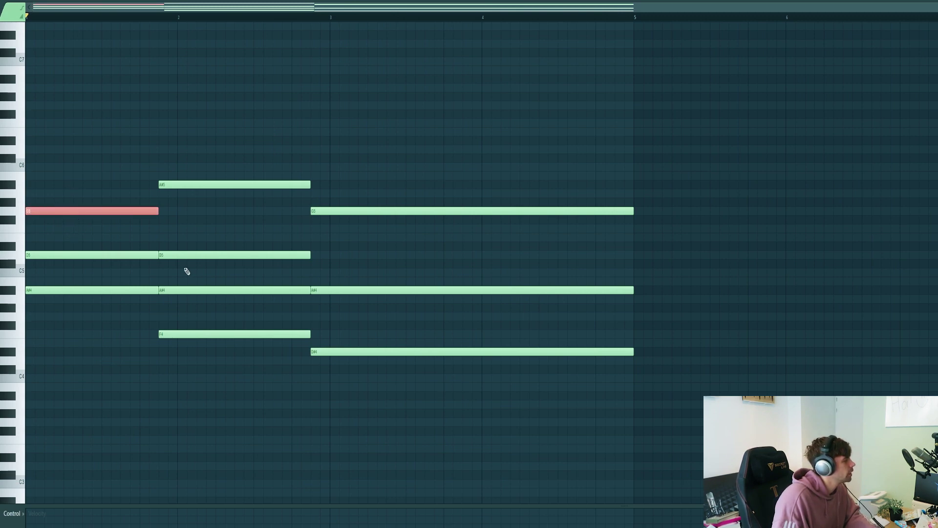
{"action": "left_click", "coordinate": [193, 292]}
{"action": "left_click_drag", "start_coordinate": [344, 339], "coordinate": [345, 366]}
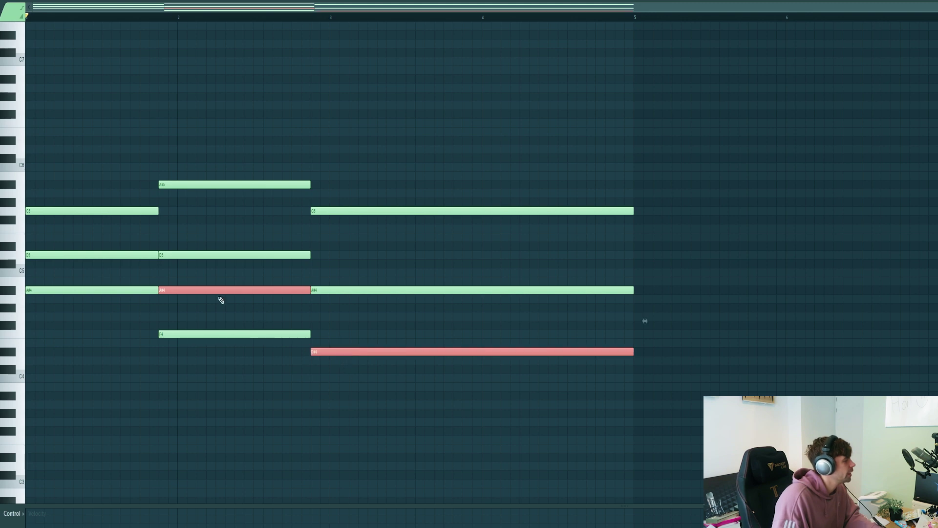
{"action": "left_click", "coordinate": [82, 210]}
{"action": "key", "text": "ctrl+Down"}
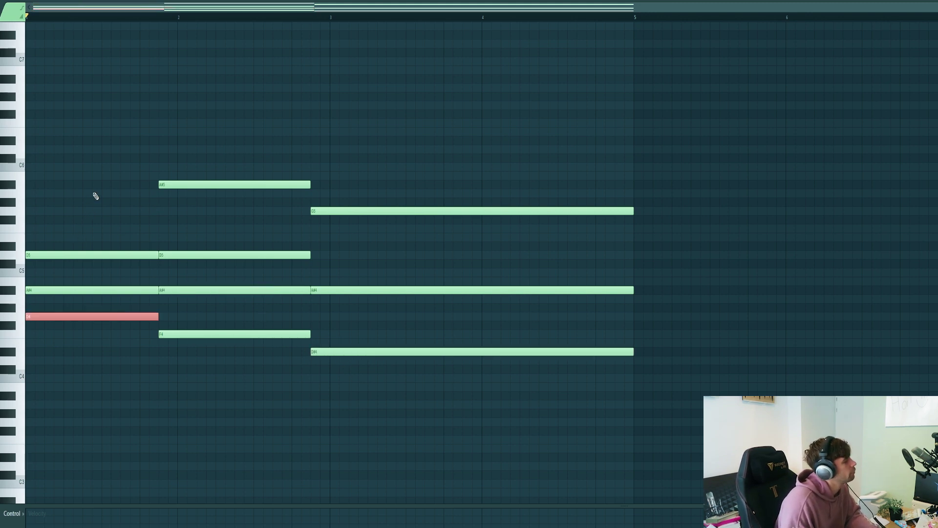
{"action": "key", "text": "space"}
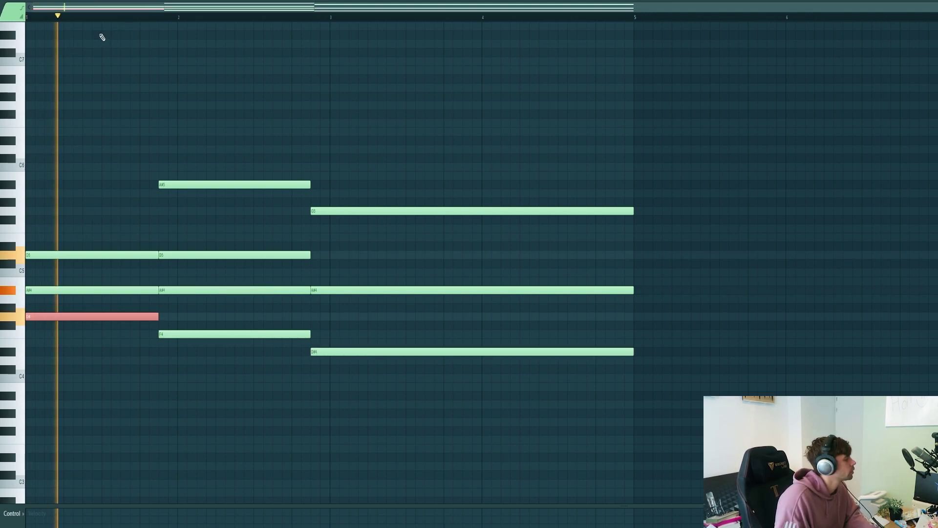
{"action": "key", "text": "space"}
{"action": "key", "text": "space"}
{"action": "key", "text": "space"}
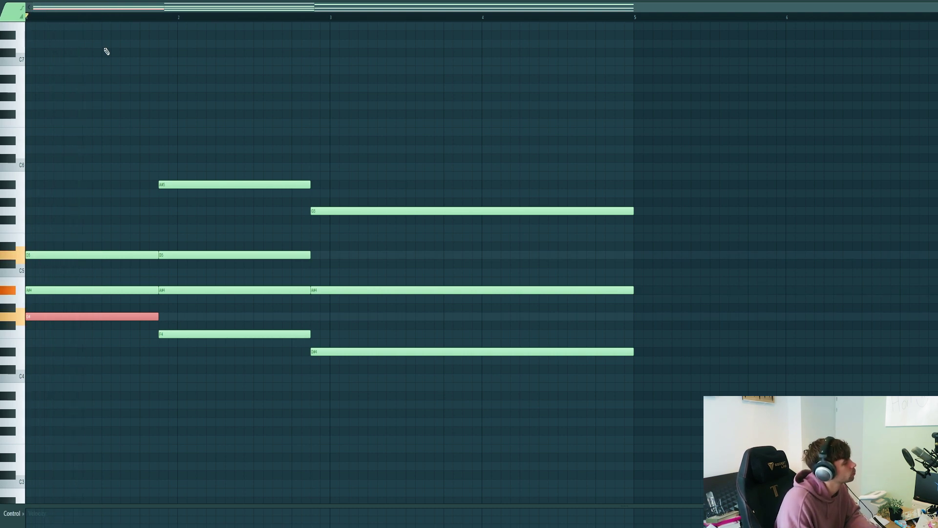
{"action": "key", "text": "ctrl+Up"}
{"action": "key", "text": "space"}
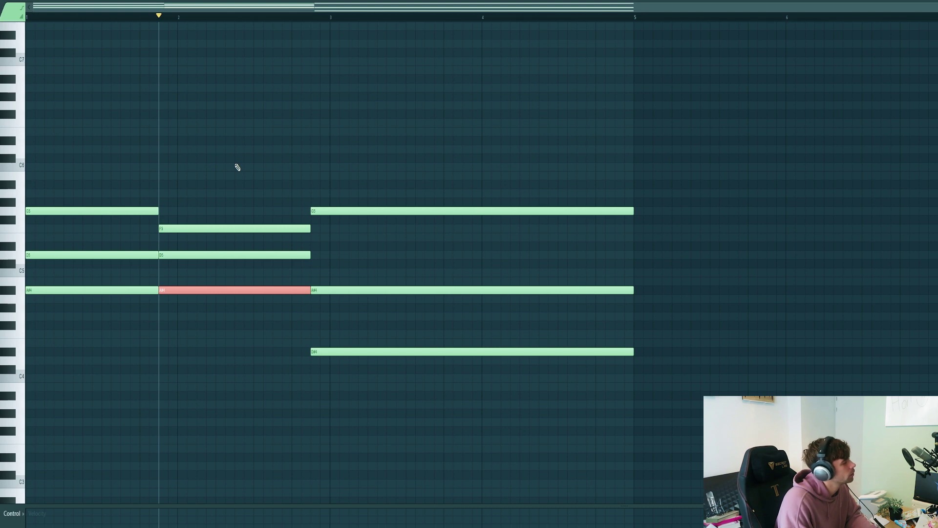
{"action": "key", "text": "space"}
{"action": "key", "text": "space"}
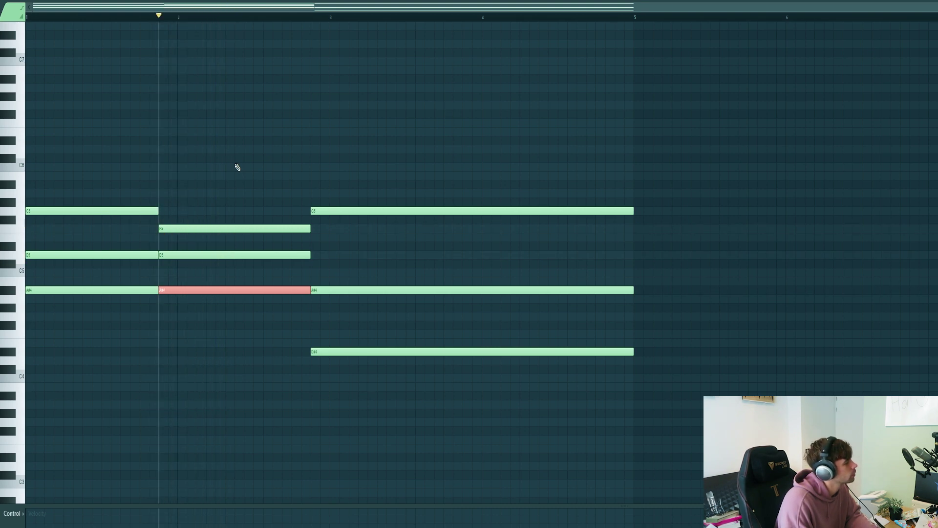
Step: Revoice the second chord from F4 up to A#5 and audition it from bar 2
{"action": "key", "text": "ctrl+Up"}
{"action": "left_click", "coordinate": [215, 228]}
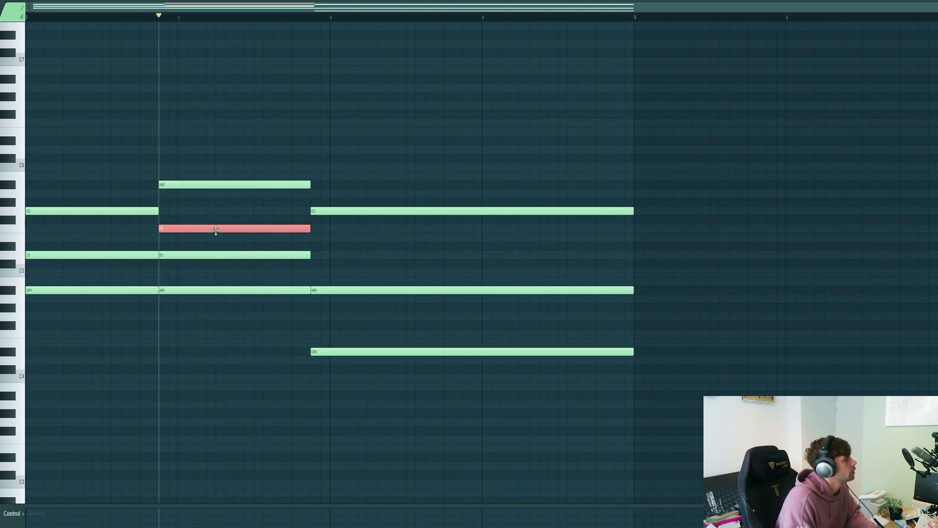
{"action": "key", "text": "ctrl+Down"}
{"action": "key", "text": "space"}
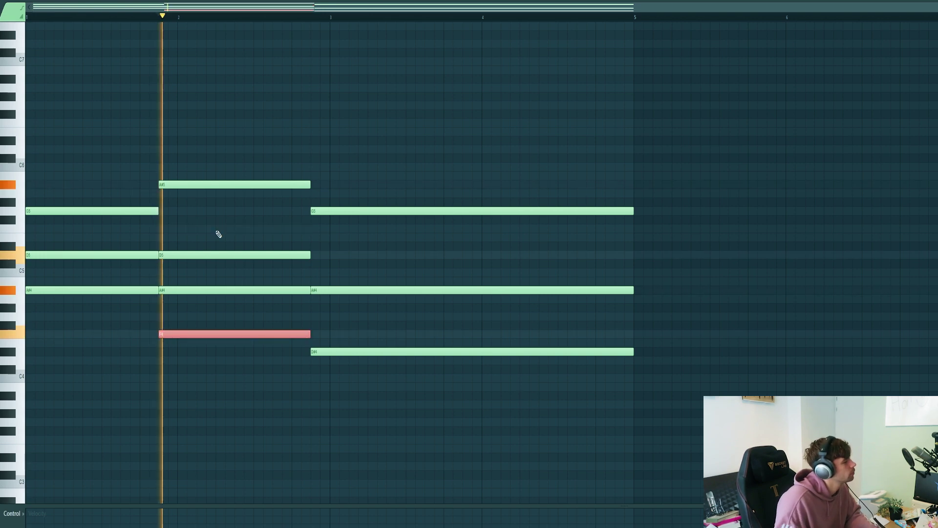
{"action": "key", "text": "space"}
Step: Try the last chord's long G5 an octave down, keep it at G5, and play the progression
{"action": "left_click", "coordinate": [342, 210]}
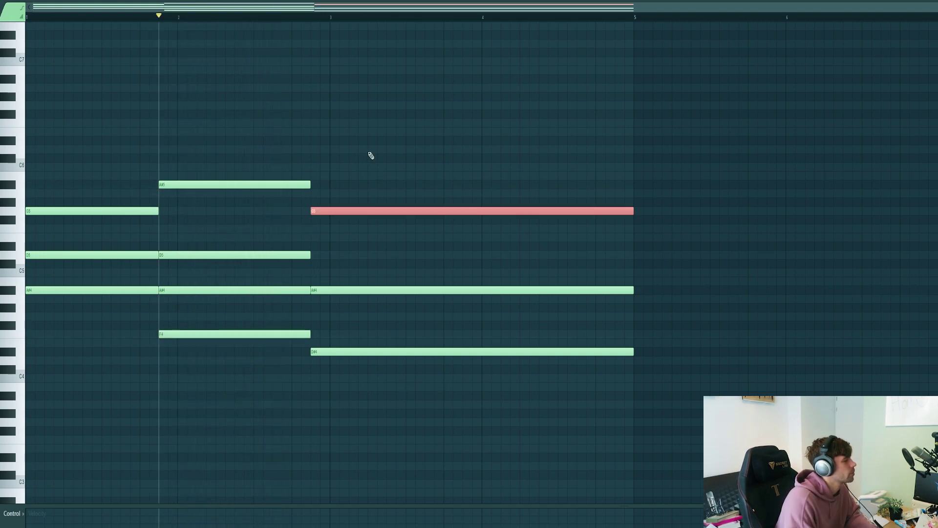
{"action": "key", "text": "ctrl+Down"}
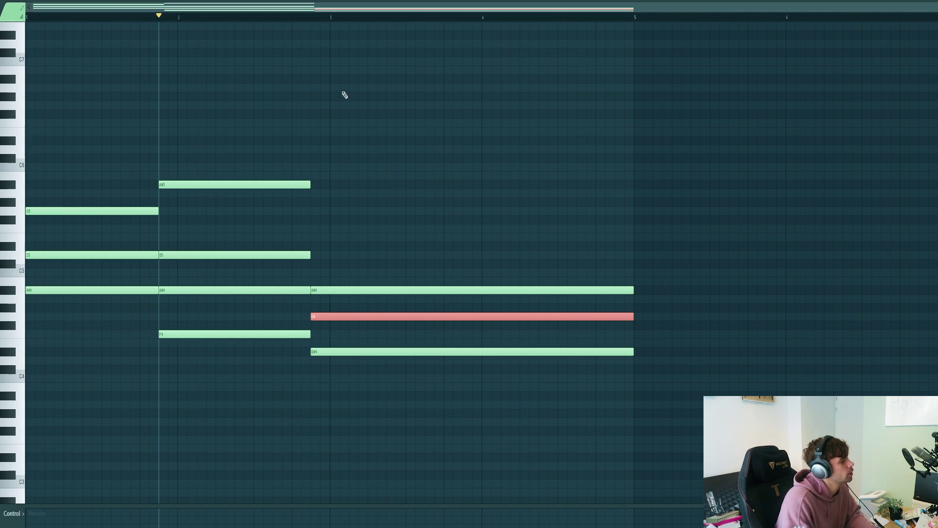
{"action": "key", "text": "ctrl+Up"}
{"action": "left_click", "coordinate": [311, 16]}
{"action": "key", "text": "space"}
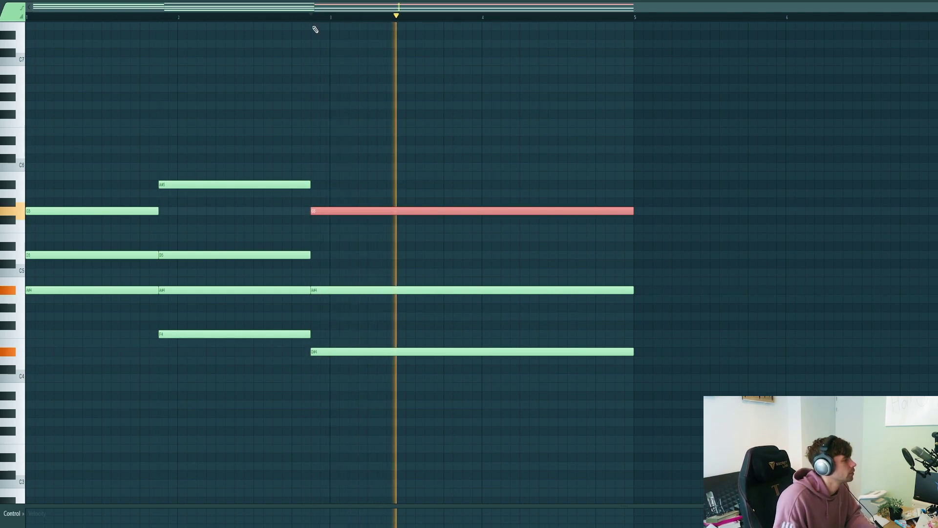
{"action": "key", "text": "space"}
{"action": "left_click", "coordinate": [230, 126]}
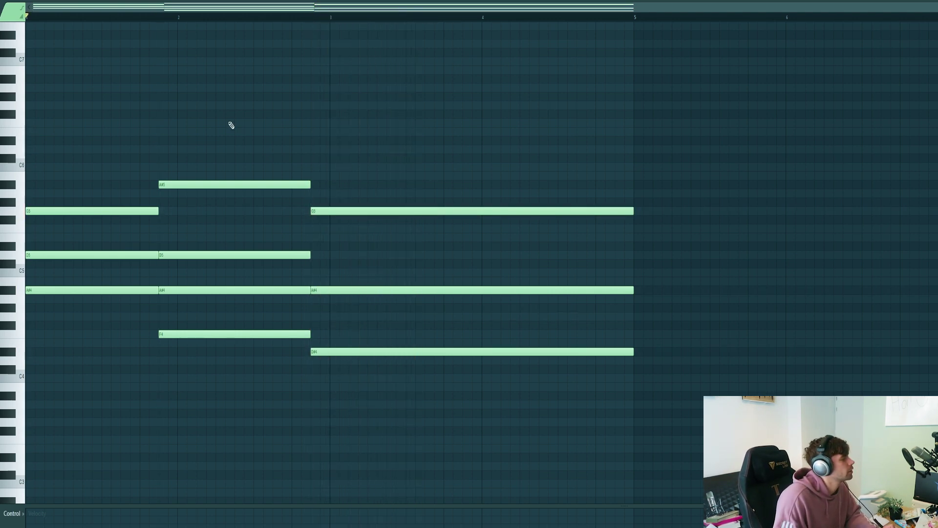
{"action": "key", "text": "space"}
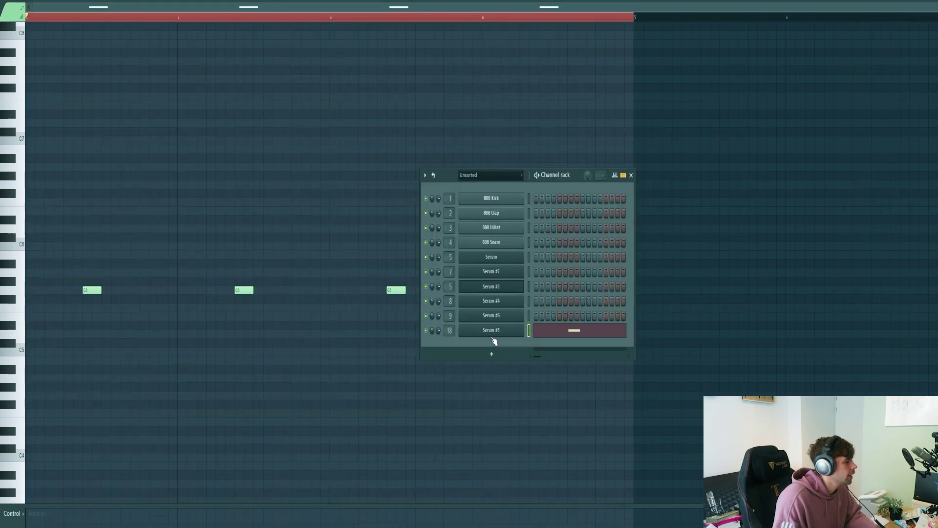
Step: Open the Serum #5 pluck synth and play its four-note pluck pattern
{"action": "left_click", "coordinate": [480, 332]}
{"action": "left_click_drag", "start_coordinate": [212, 90], "coordinate": [272, 98]}
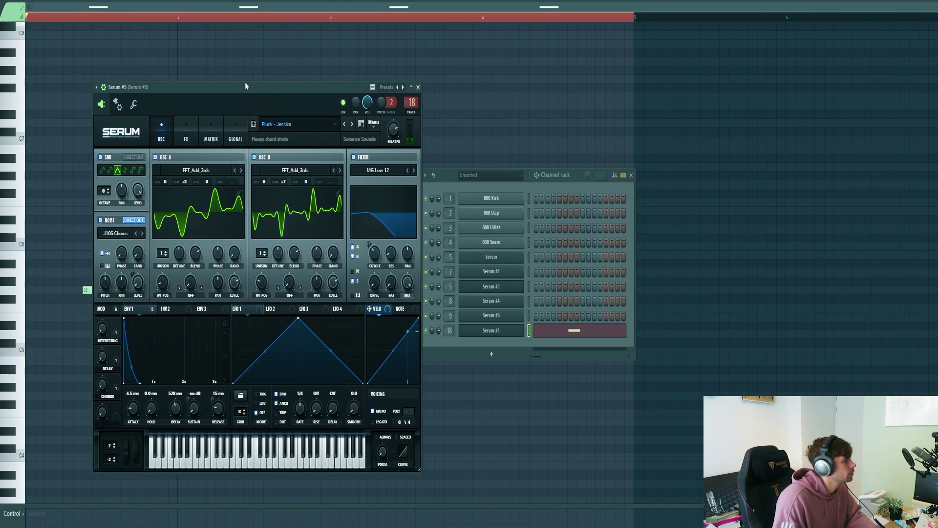
{"action": "left_click", "coordinate": [237, 74]}
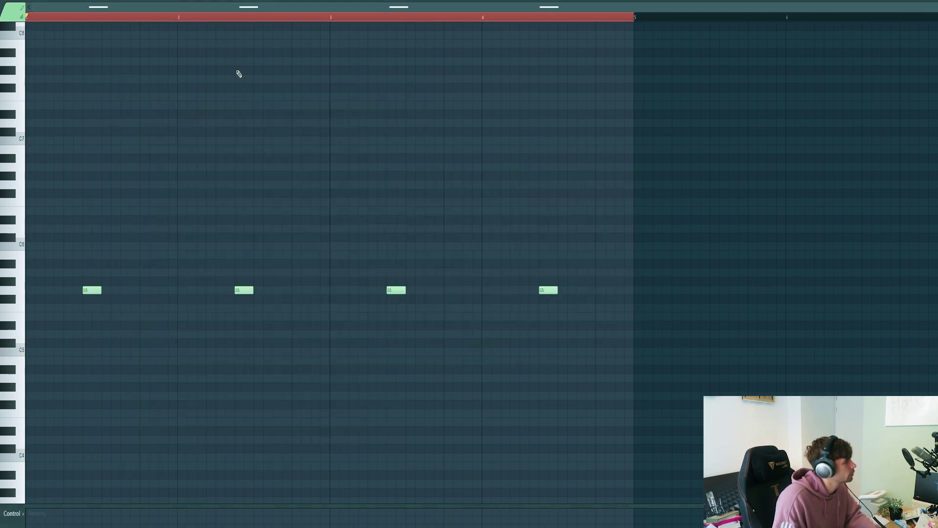
{"action": "key", "text": "space"}
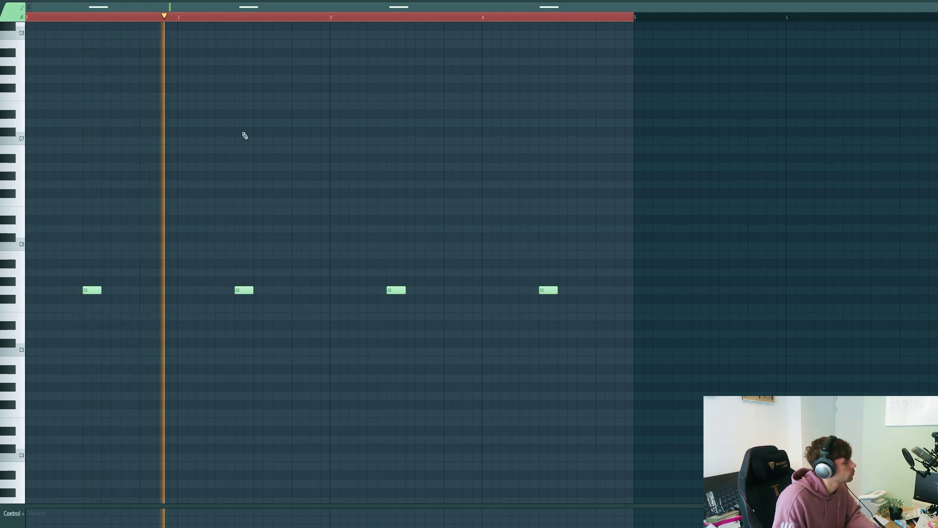
{"action": "scroll", "coordinate": [254, 150], "scroll_direction": "down", "scroll_amount": 1}
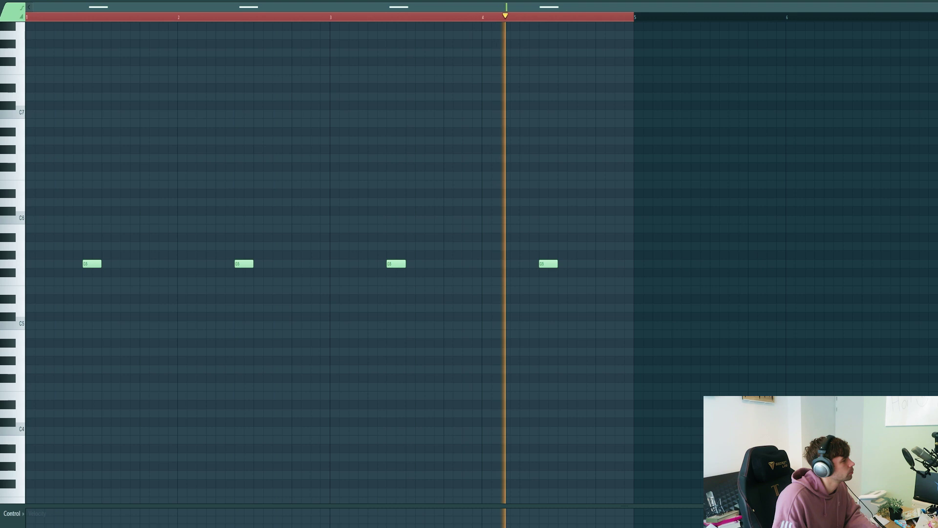
Step: Raise the Serum #5 pluck's mod wheel to 78% and return to the Playlist
{"action": "key", "text": "F6"}
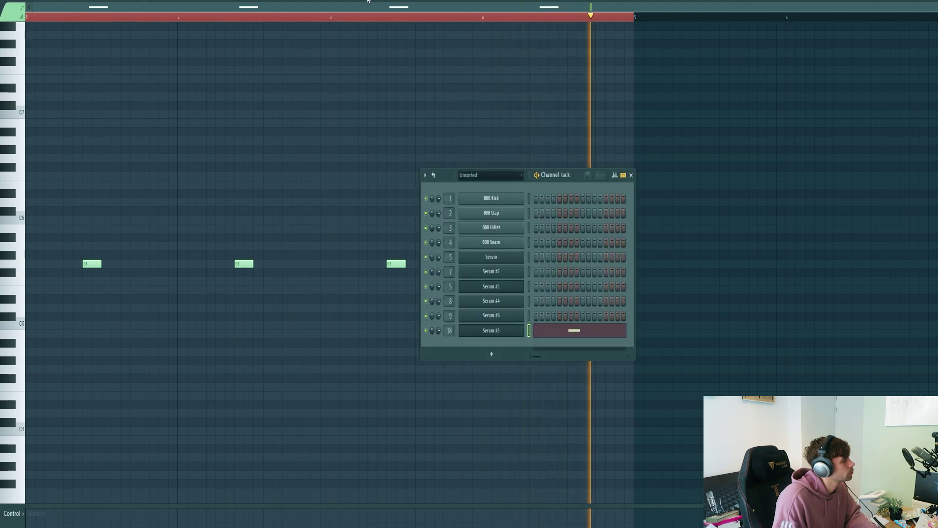
{"action": "left_click", "coordinate": [469, 329]}
{"action": "left_click_drag", "start_coordinate": [136, 461], "coordinate": [143, 361]}
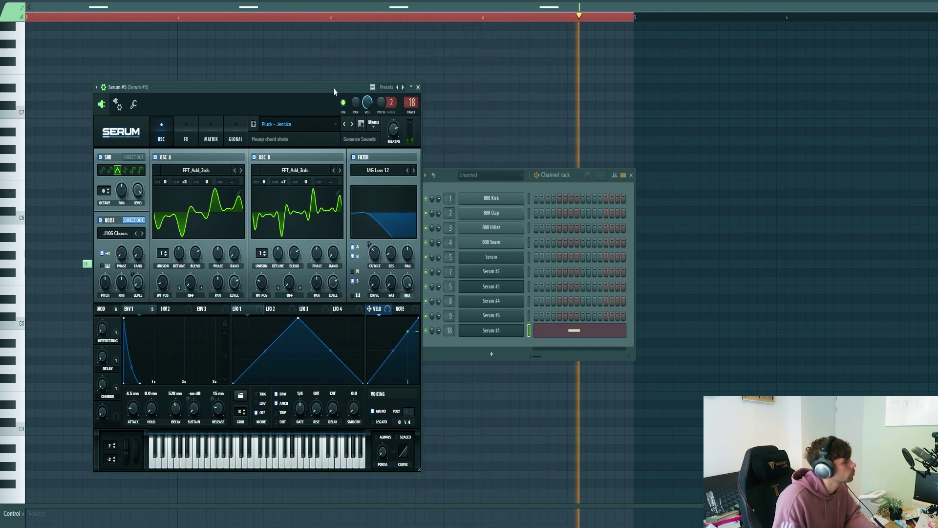
{"action": "key", "text": "F5"}
Step: Solo Track 15, restore Tracks 14, 13, 11 and 17, audition, then unmute every track
{"action": "left_click", "coordinate": [33, 324], "text": "ctrl"}
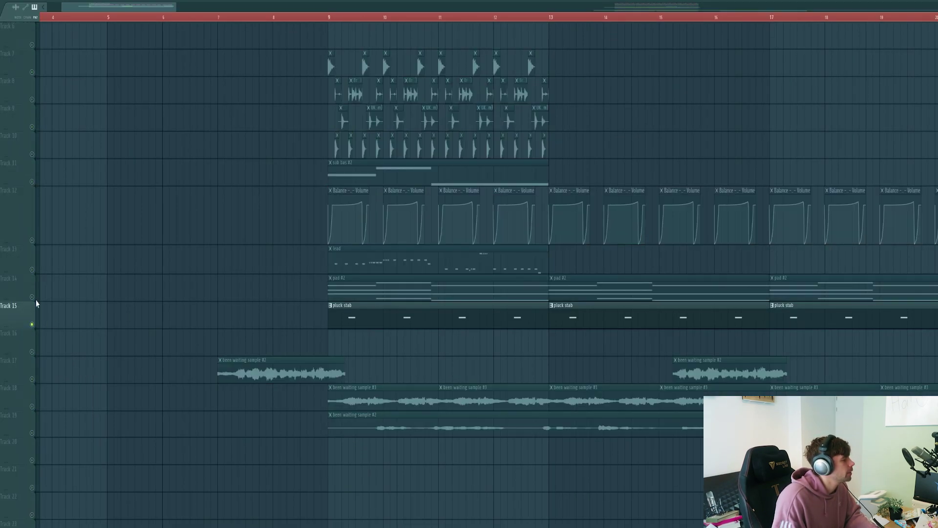
{"action": "left_click", "coordinate": [33, 297]}
{"action": "left_click", "coordinate": [33, 270]}
{"action": "left_click", "coordinate": [32, 181]}
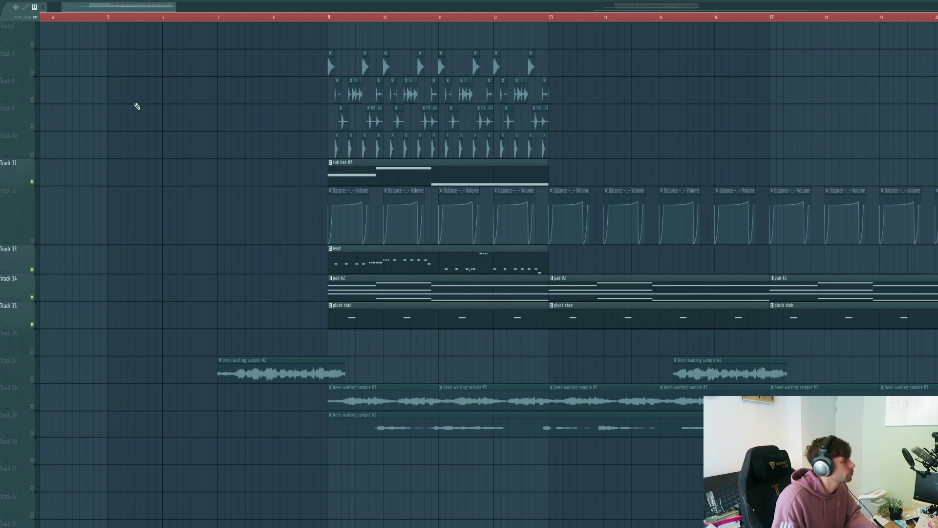
{"action": "left_click", "coordinate": [32, 378]}
{"action": "key", "text": "space"}
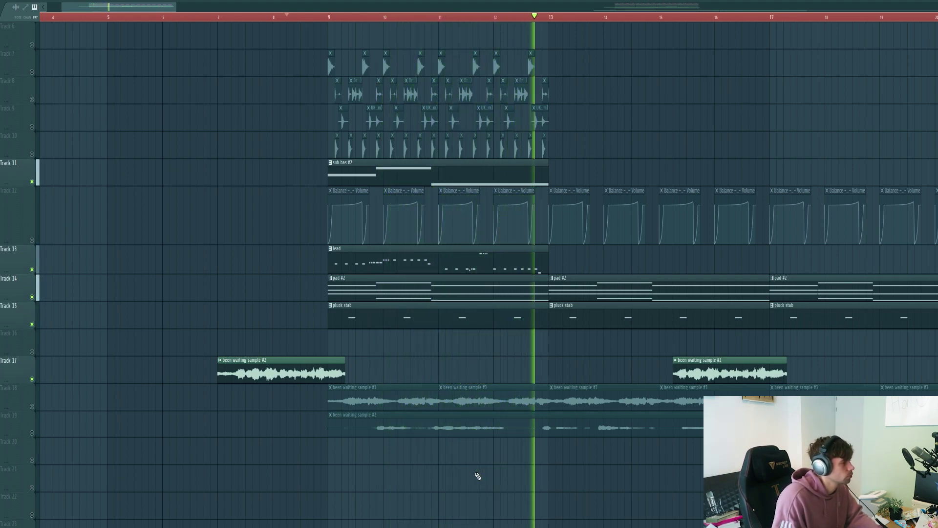
{"action": "key", "text": "space"}
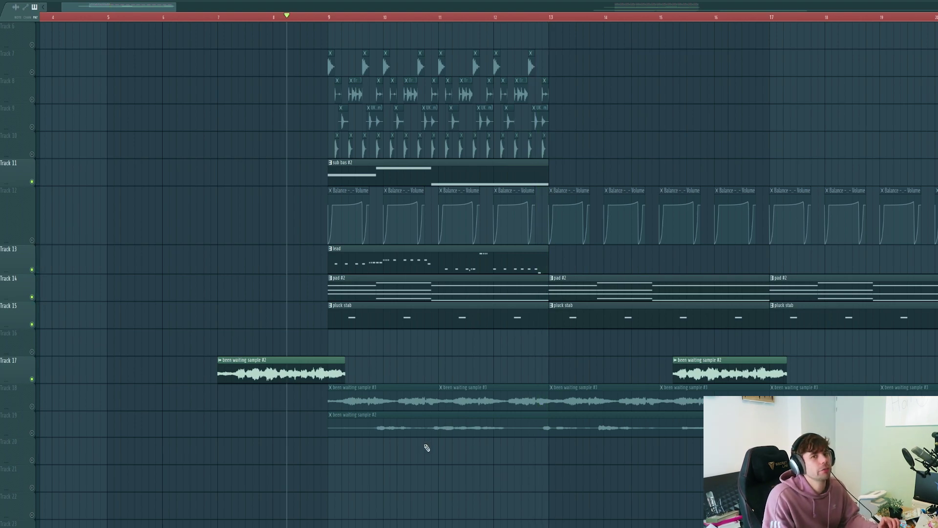
{"action": "right_click", "coordinate": [32, 298]}
Step: Preview the Ambience - 01 and vocal shout clips alone, then play the full drop
{"action": "scroll", "coordinate": [227, 392], "scroll_direction": "down", "scroll_amount": 1}
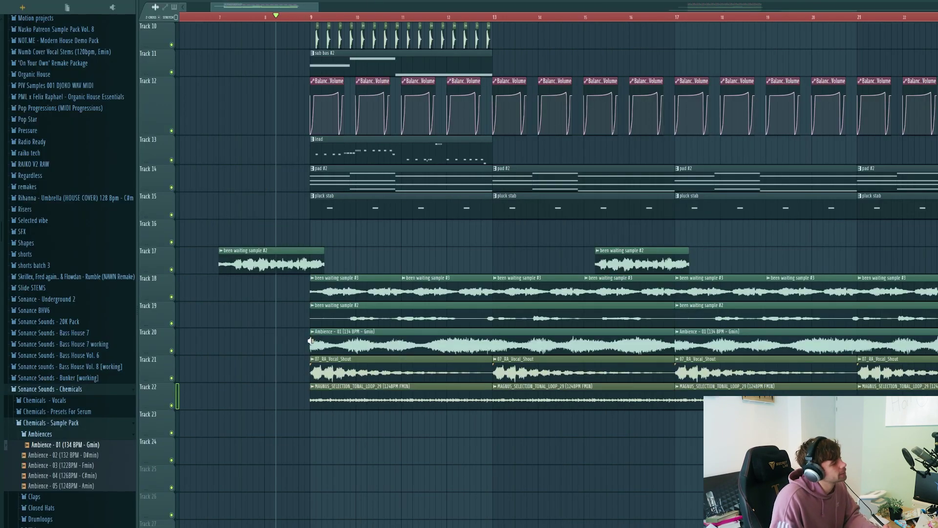
{"action": "left_click", "coordinate": [311, 340]}
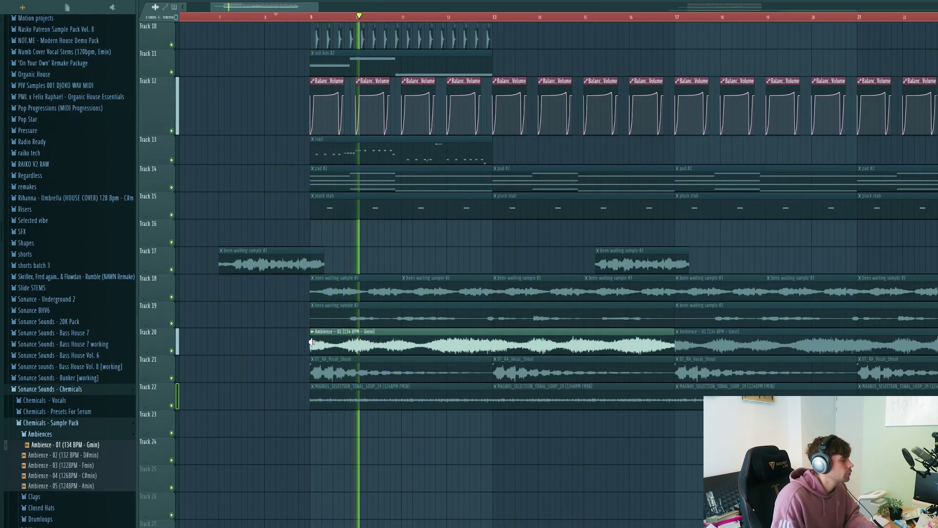
{"action": "left_click_drag", "start_coordinate": [310, 340], "coordinate": [311, 341]}
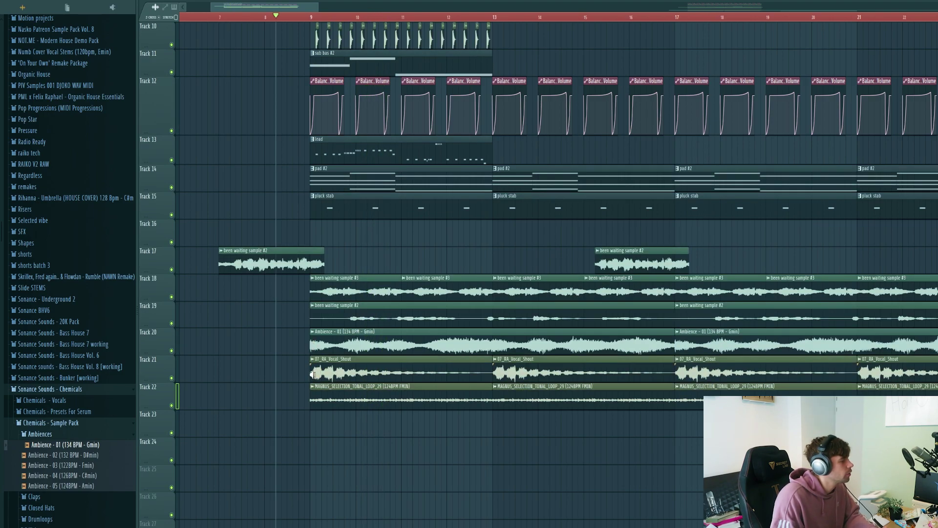
{"action": "left_click_drag", "start_coordinate": [313, 374], "coordinate": [314, 400]}
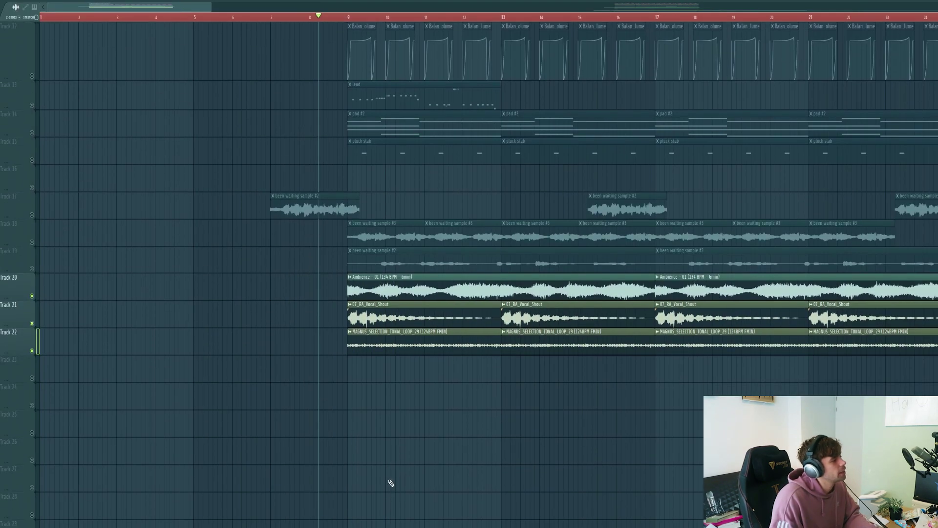
{"action": "key", "text": "space"}
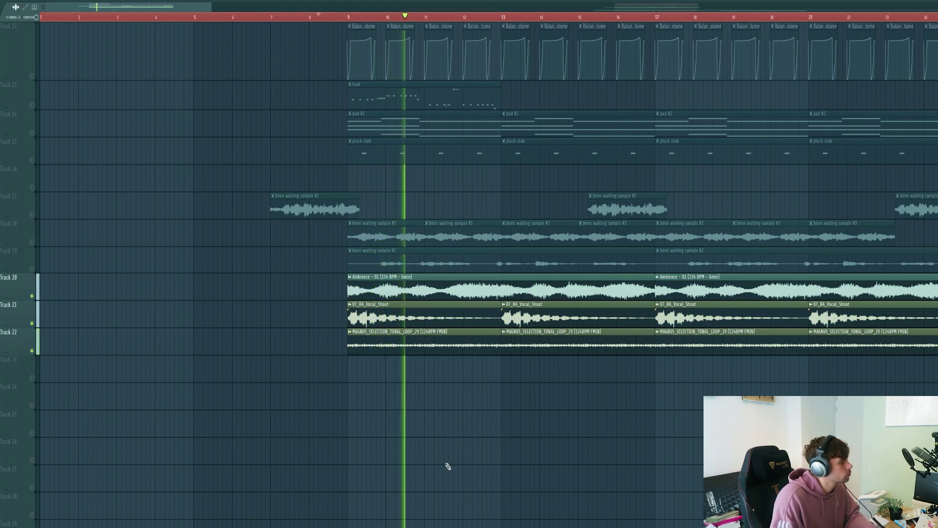
{"action": "key", "text": "space"}
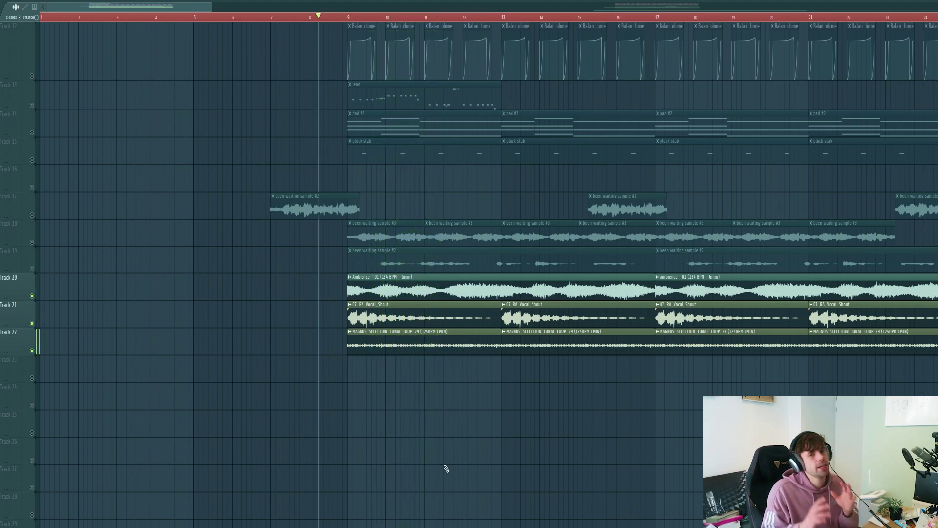